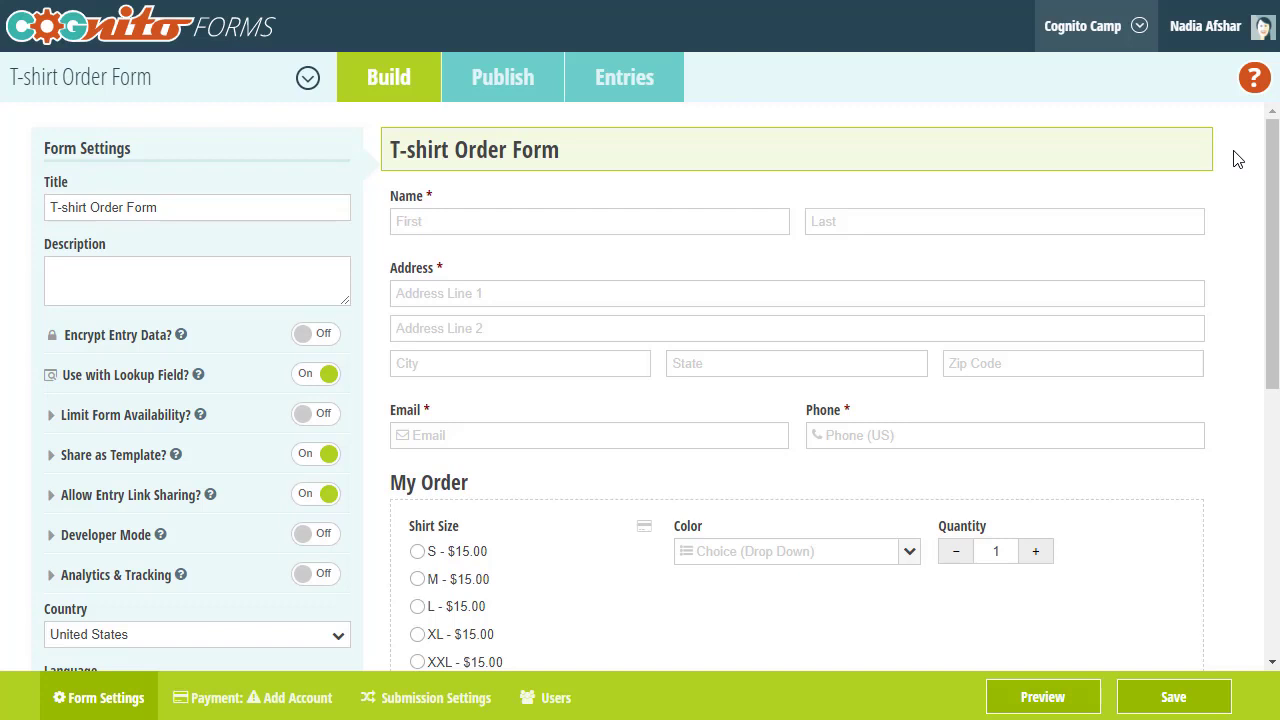
Step: Insert a repeating section labelled My Order above the old My Order section
{"action": "left_click", "coordinate": [390, 466]}
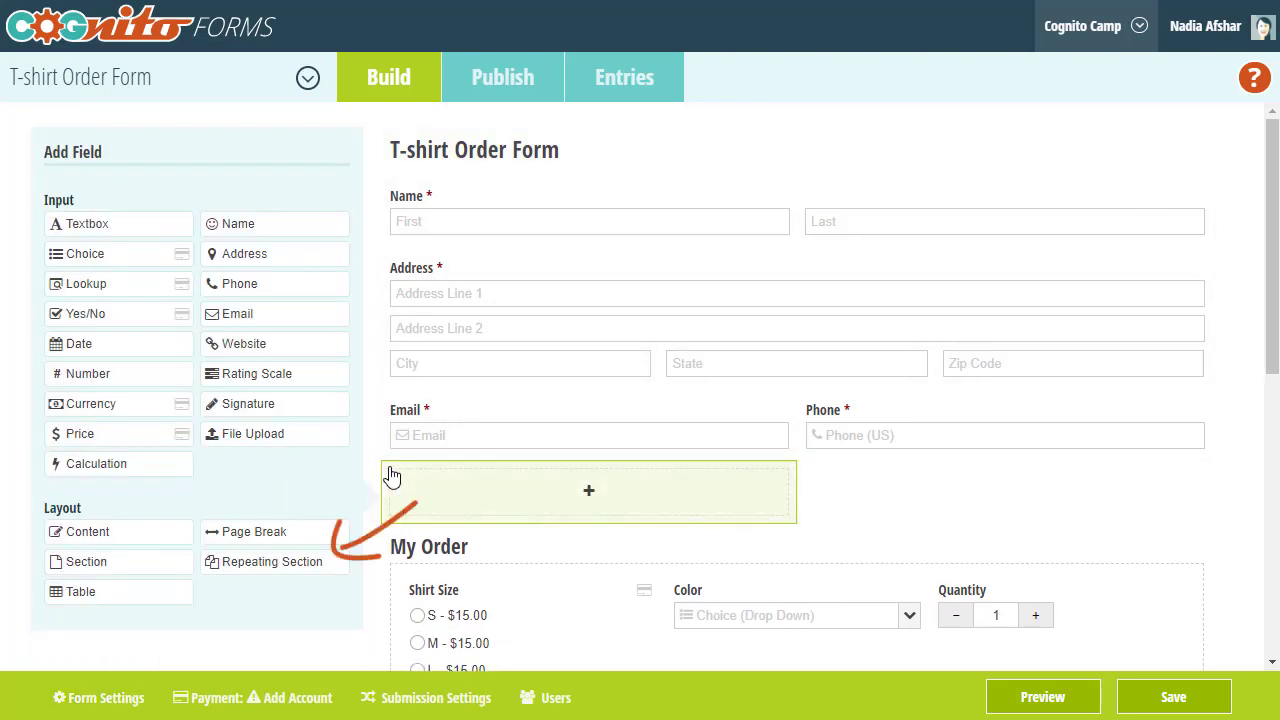
{"action": "left_click", "coordinate": [314, 565]}
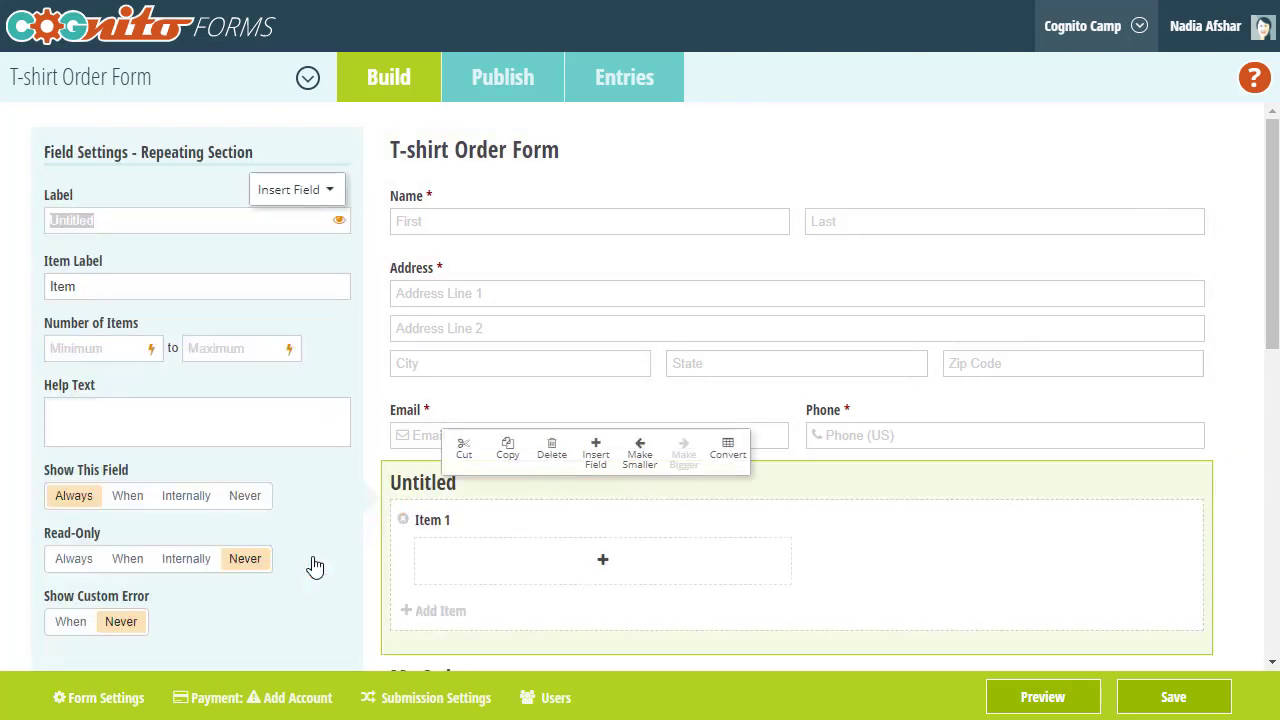
{"action": "type", "text": "My"}
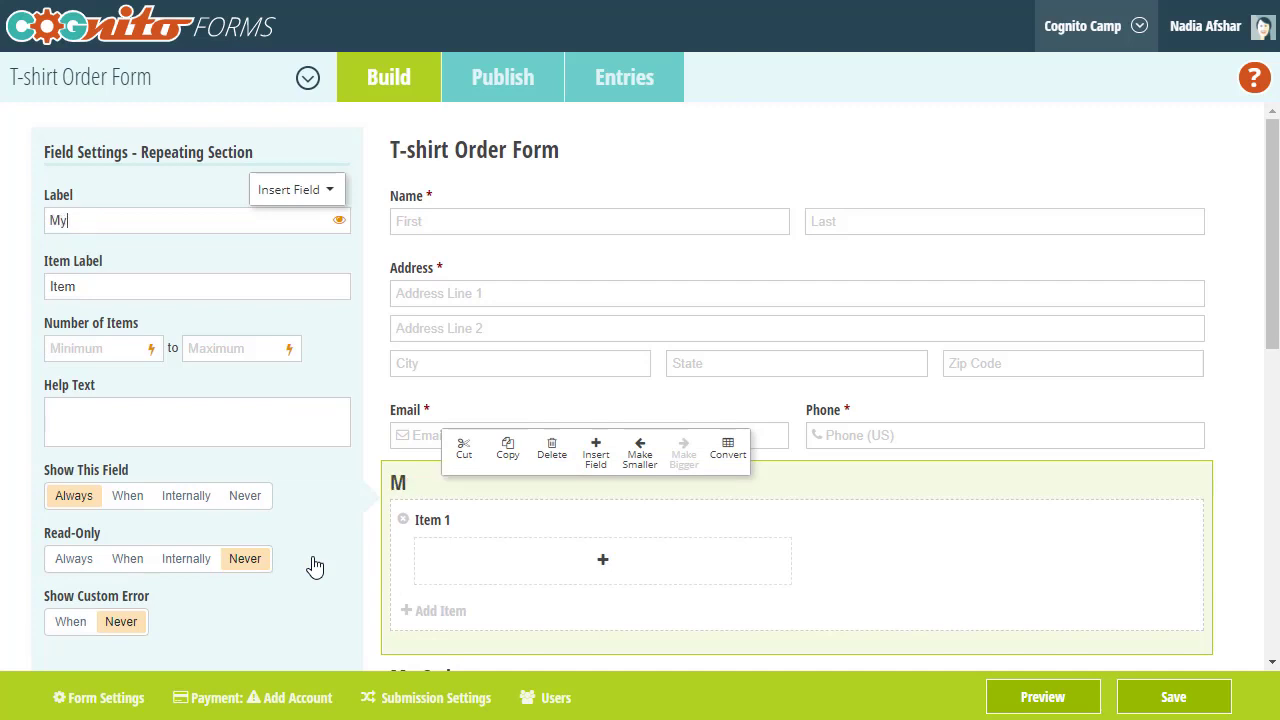
{"action": "type", "text": " Order"}
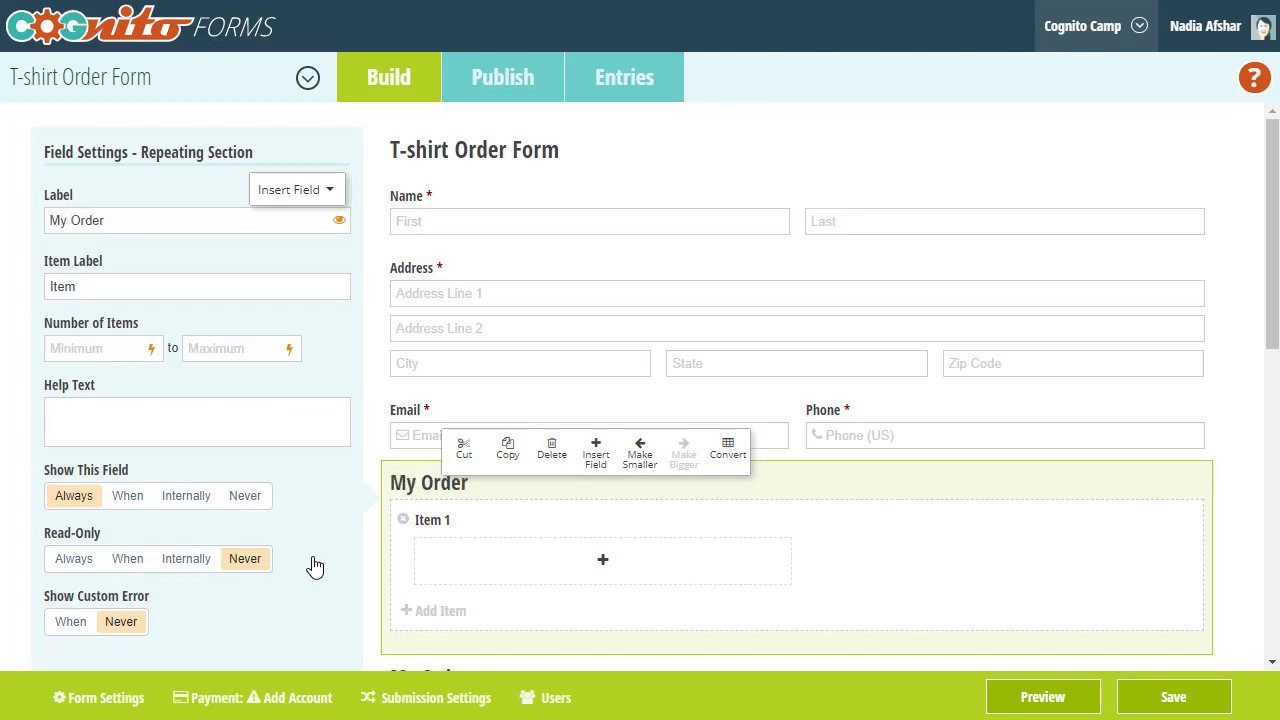
Step: Move Shirt Size, Color and Quantity into Item 1 and delete the old empty section
{"action": "scroll", "coordinate": [864, 455], "scroll_direction": "down", "scroll_amount": 1}
{"action": "scroll", "coordinate": [864, 455], "scroll_direction": "down", "scroll_amount": 3}
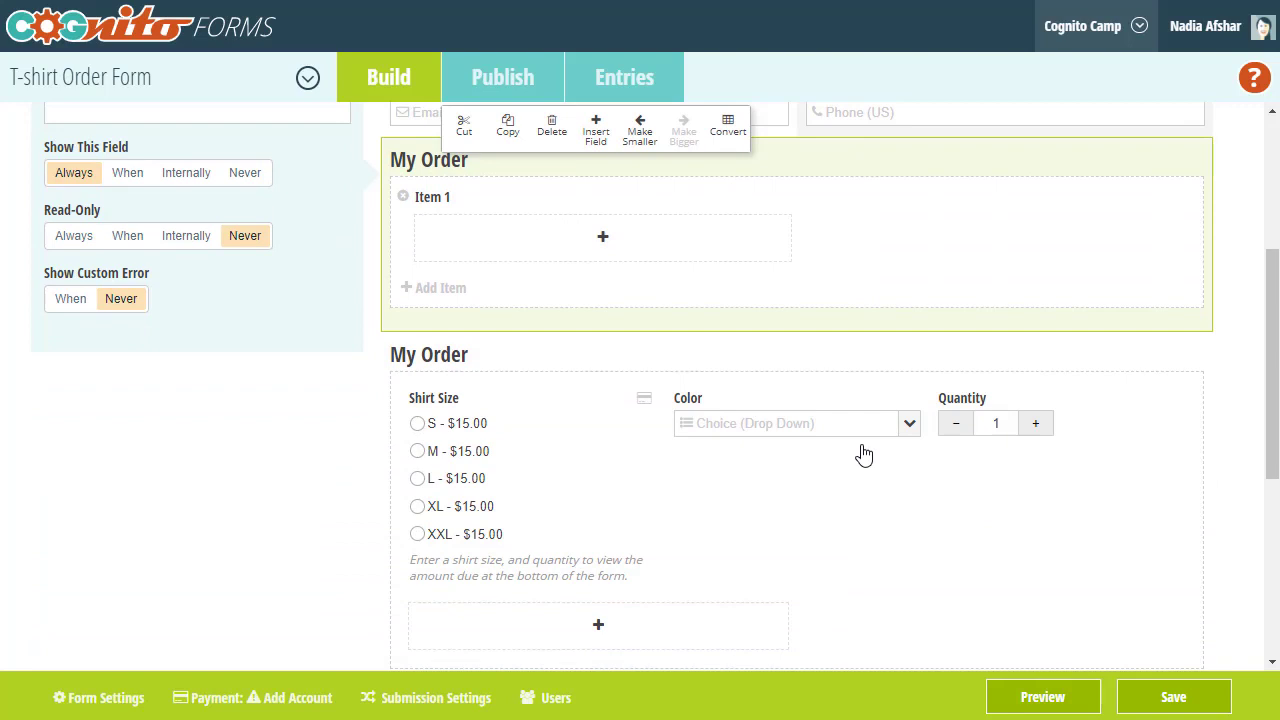
{"action": "left_click_drag", "start_coordinate": [591, 481], "coordinate": [594, 257]}
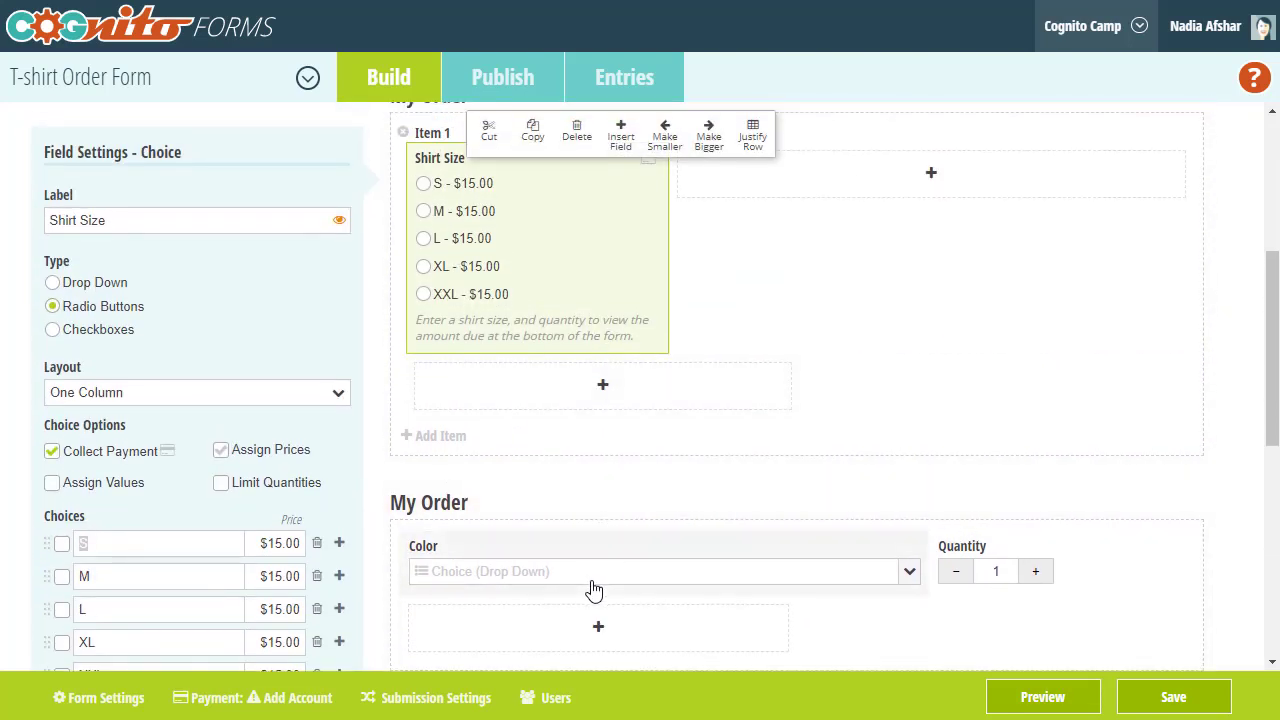
{"action": "left_click_drag", "start_coordinate": [594, 507], "coordinate": [766, 203]}
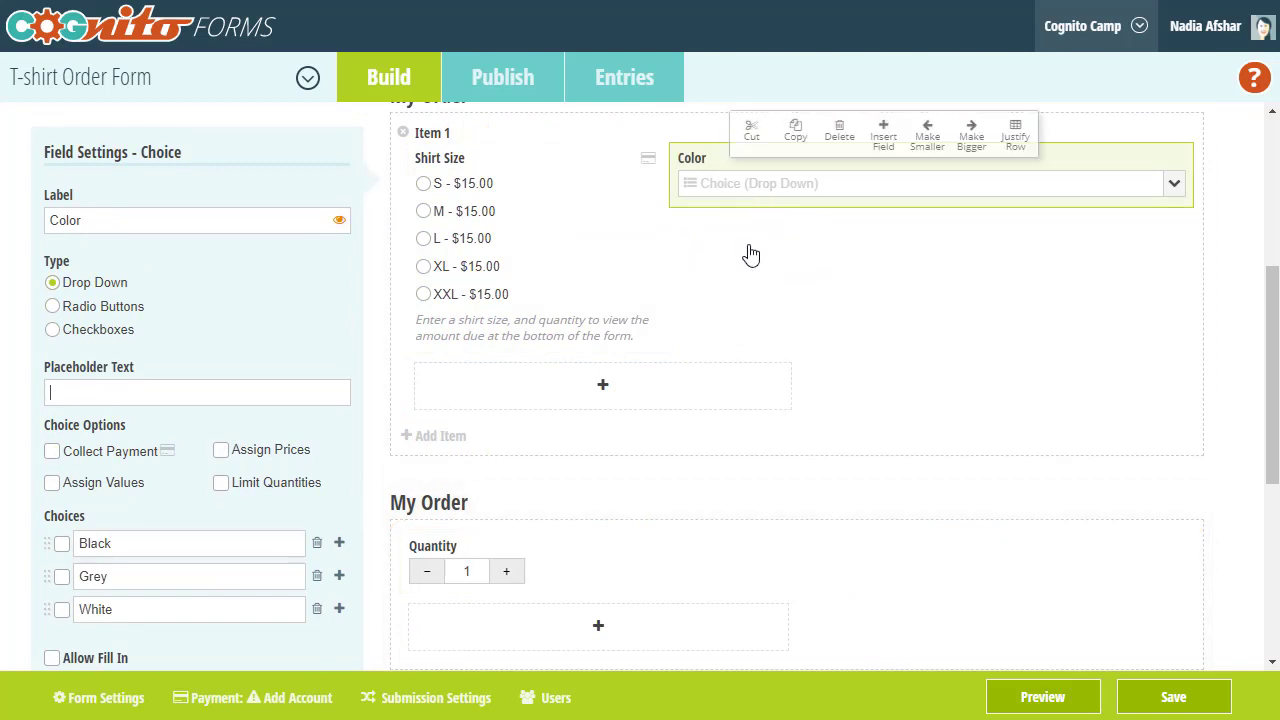
{"action": "left_click_drag", "start_coordinate": [591, 491], "coordinate": [1185, 175]}
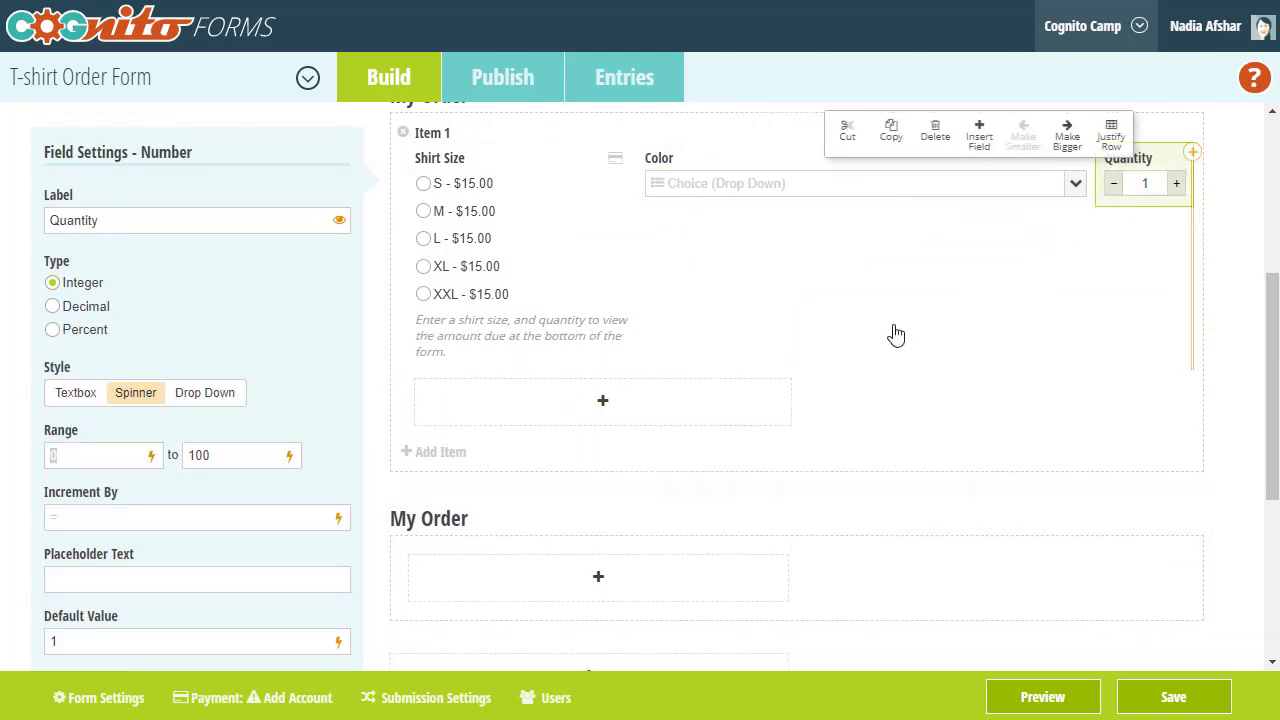
{"action": "left_click", "coordinate": [458, 528]}
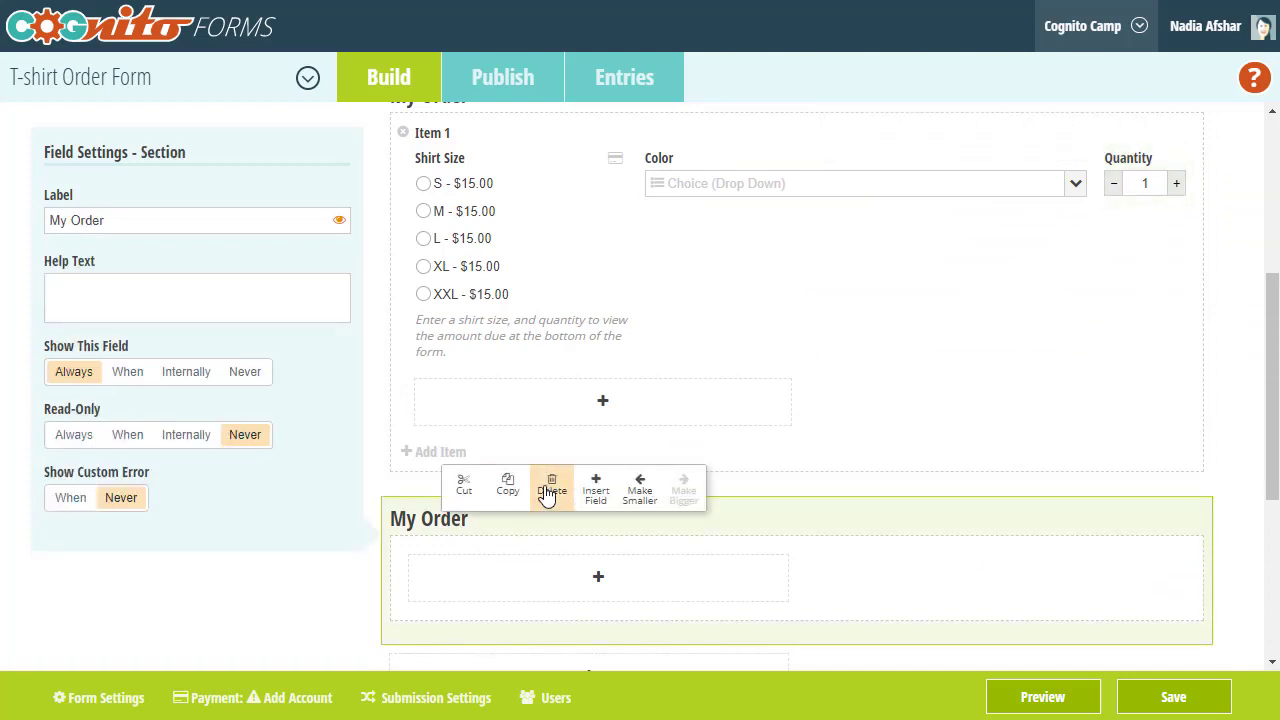
{"action": "left_click", "coordinate": [548, 492]}
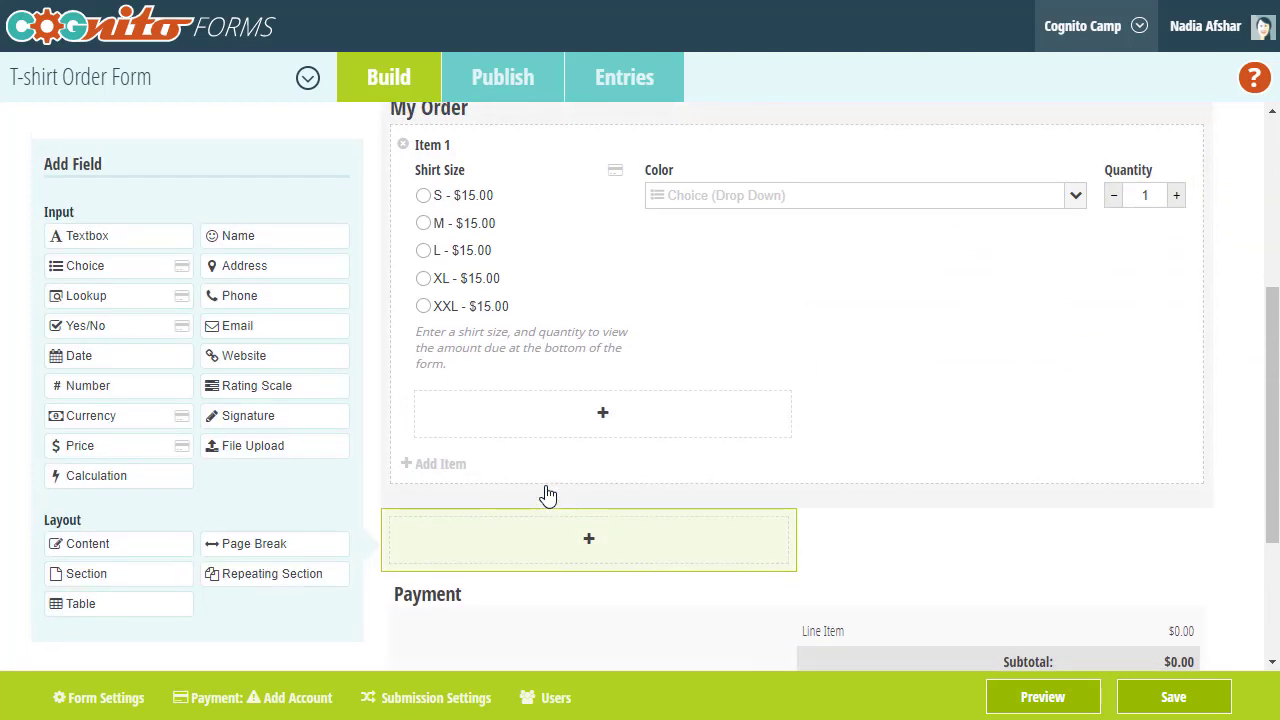
Step: Link Shirt Size's Specify Quantity to the Quantity field, then check Quantity and reselect Shirt Size
{"action": "left_click", "coordinate": [567, 314]}
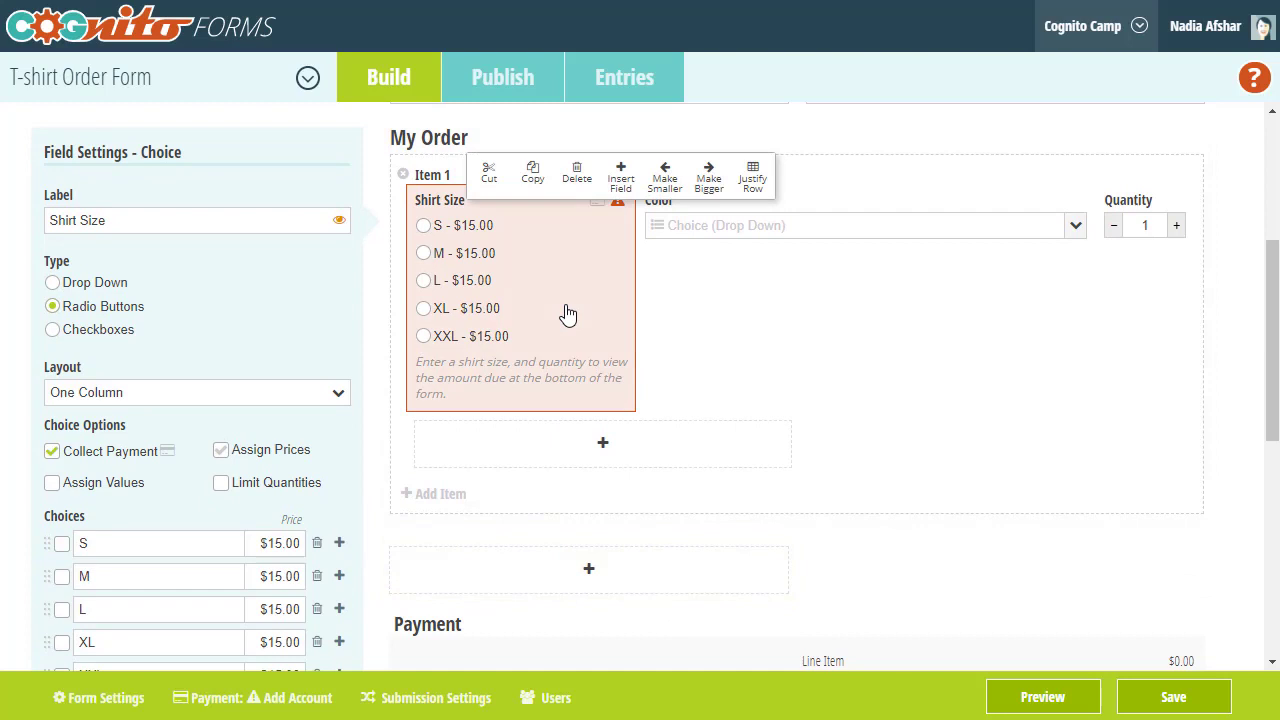
{"action": "scroll", "coordinate": [289, 410], "scroll_direction": "down", "scroll_amount": 3}
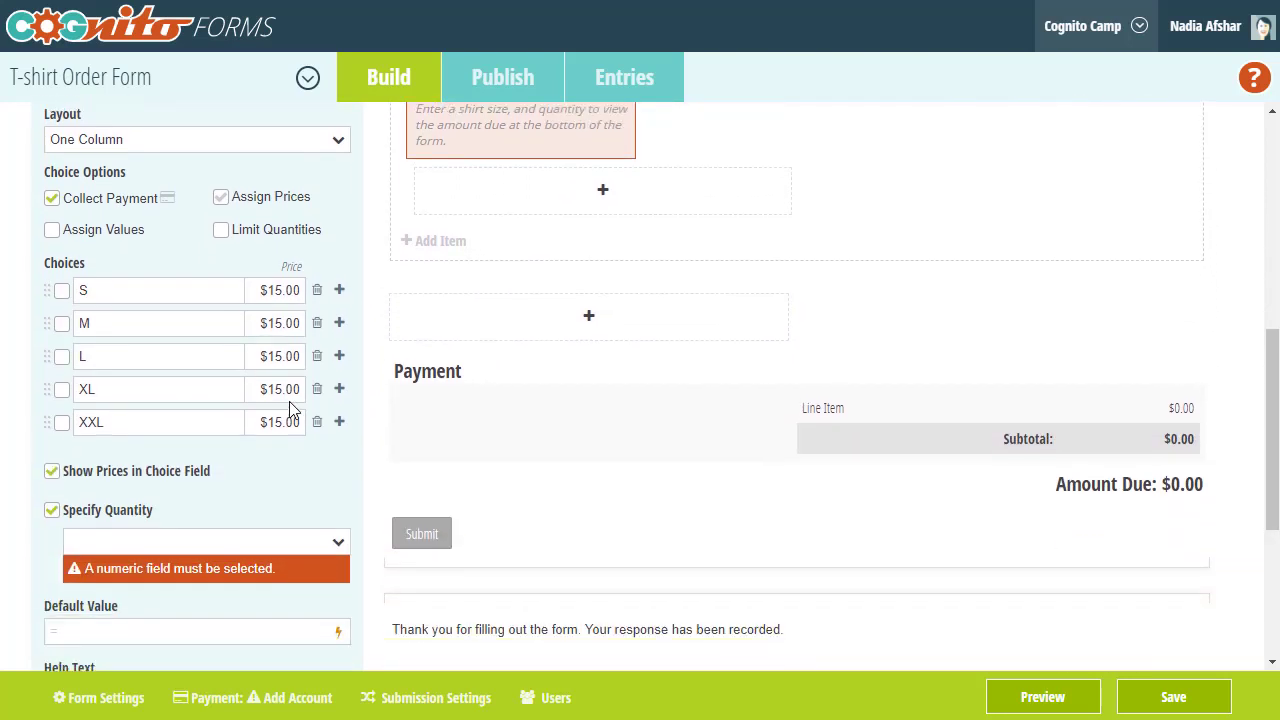
{"action": "left_click", "coordinate": [266, 543]}
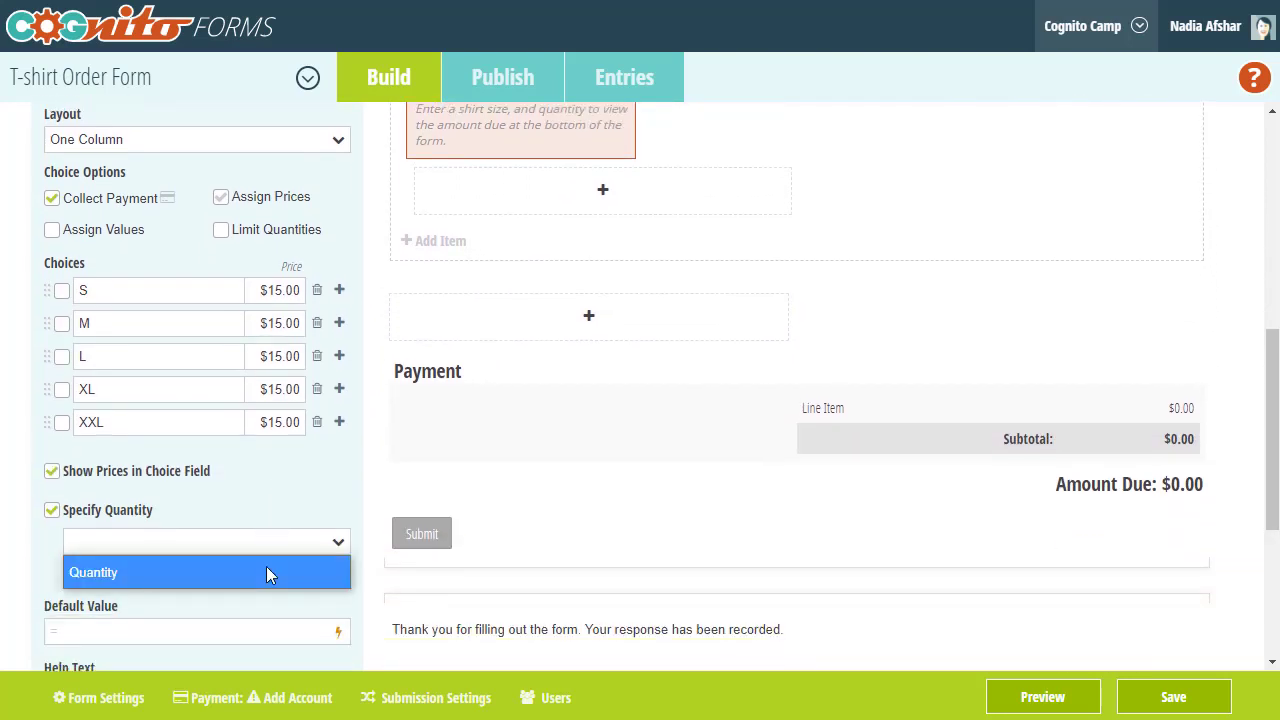
{"action": "left_click", "coordinate": [266, 567]}
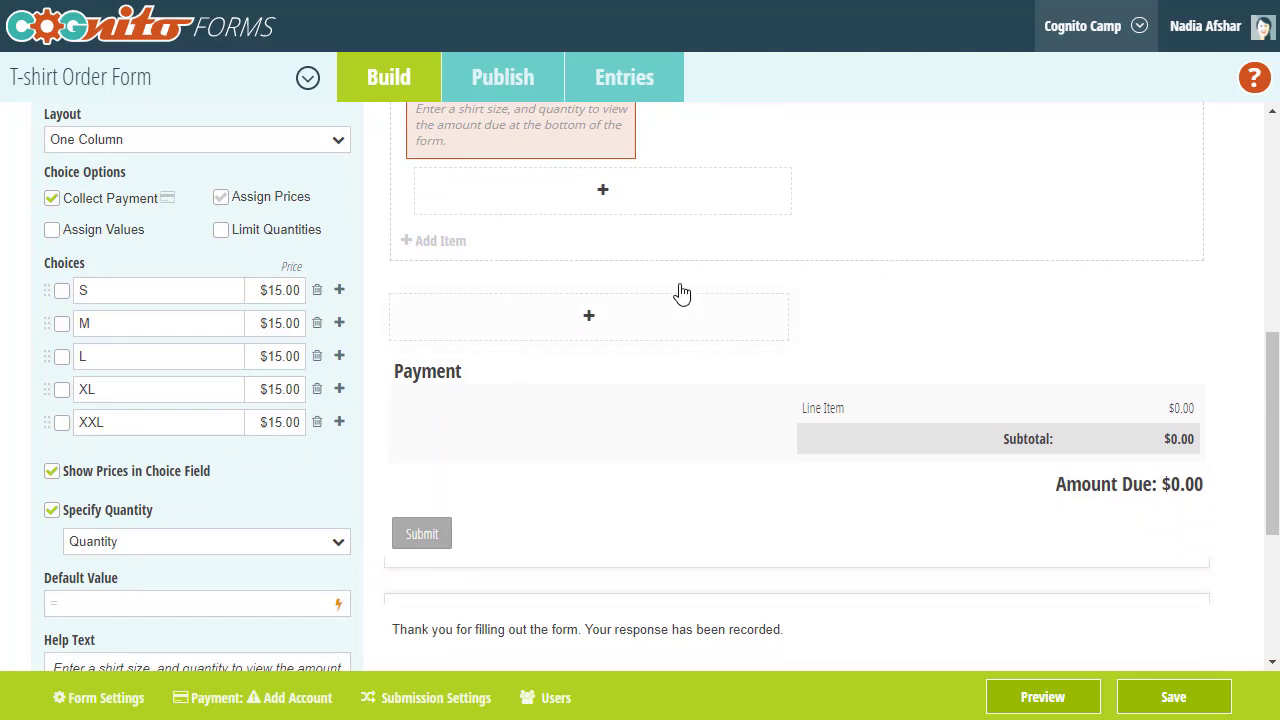
{"action": "scroll", "coordinate": [680, 291], "scroll_direction": "up", "scroll_amount": 3}
{"action": "left_click", "coordinate": [1110, 153]}
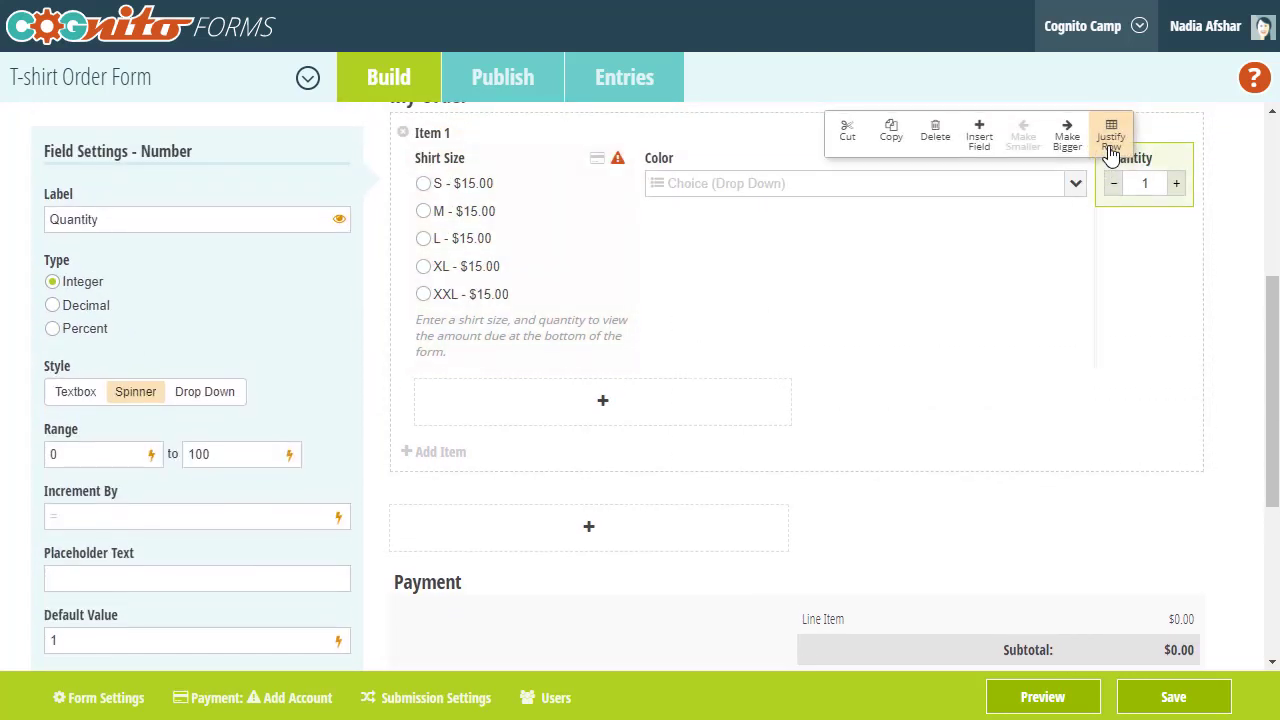
{"action": "left_click", "coordinate": [591, 265]}
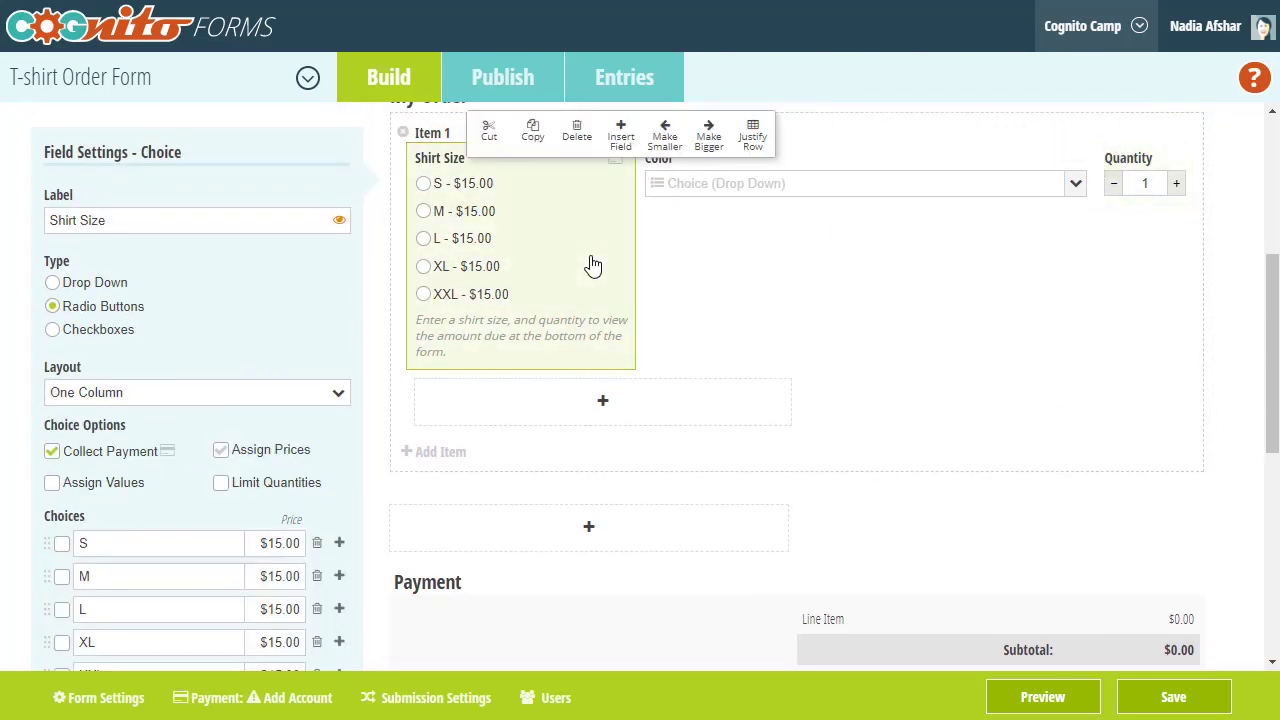
Step: Preview the form and set the first item to size S, color Black
{"action": "left_click", "coordinate": [1040, 698]}
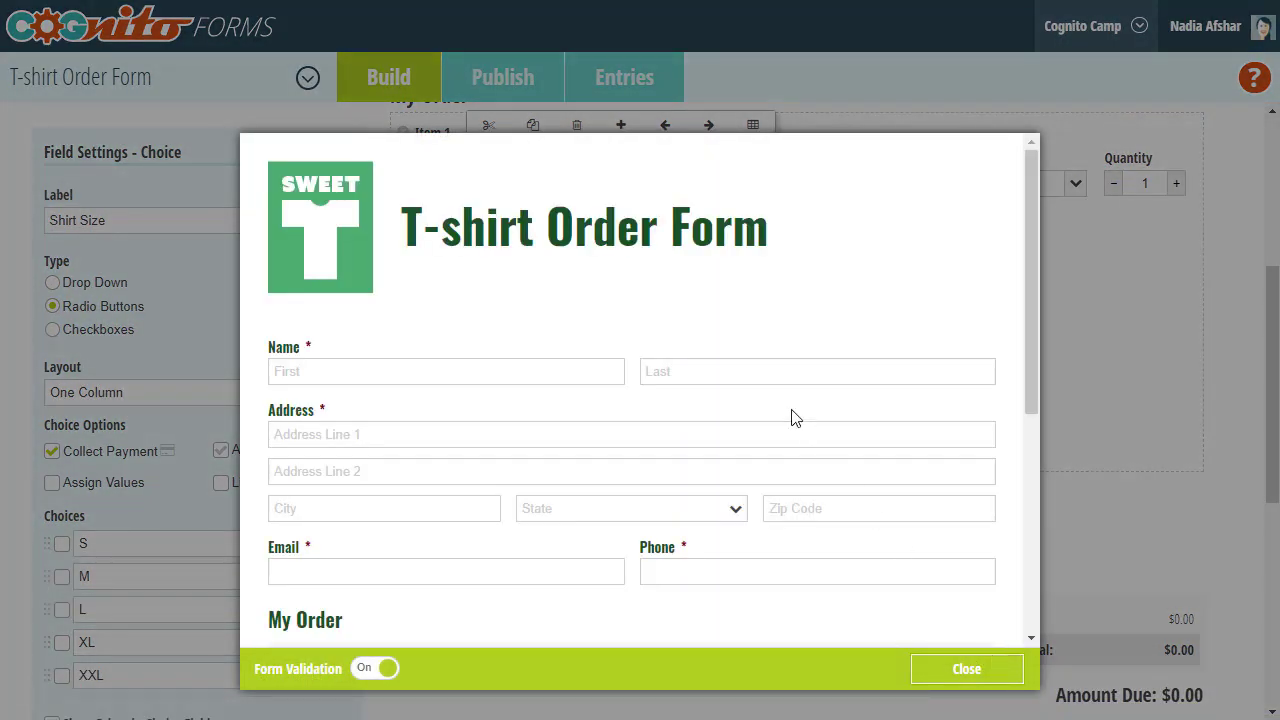
{"action": "scroll", "coordinate": [791, 418], "scroll_direction": "down", "scroll_amount": 3}
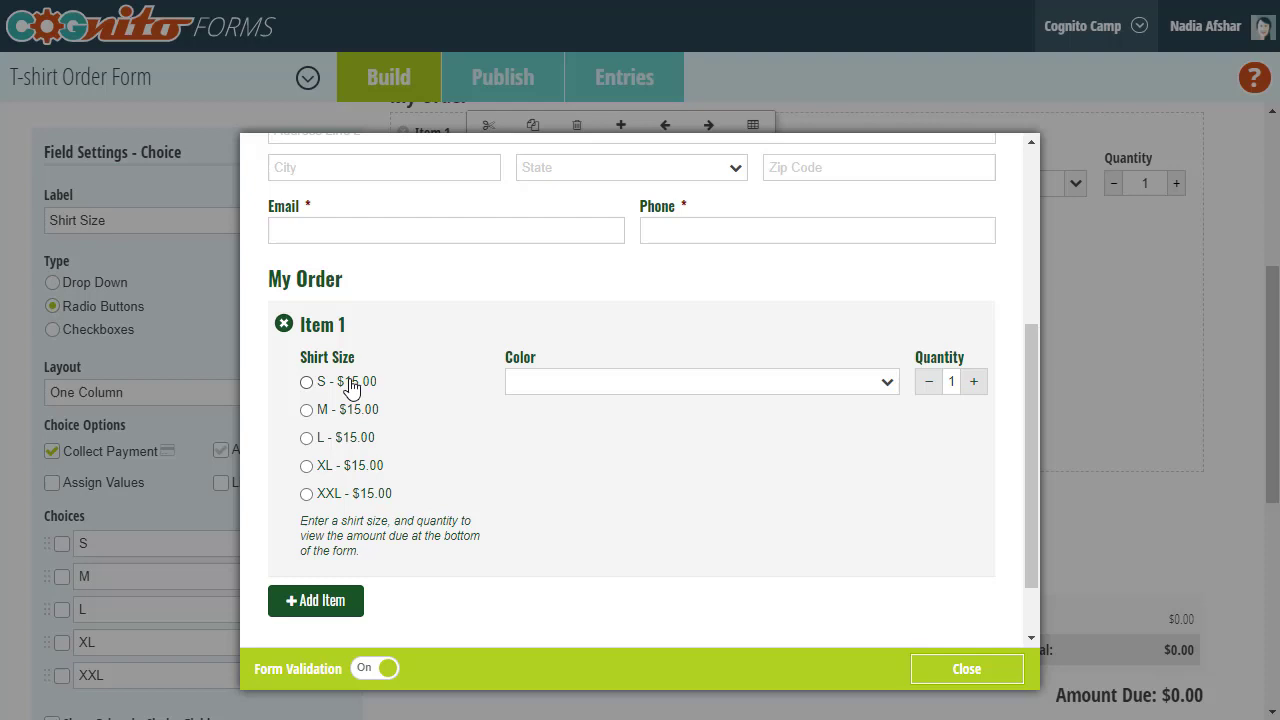
{"action": "left_click", "coordinate": [351, 389]}
{"action": "left_click", "coordinate": [556, 393]}
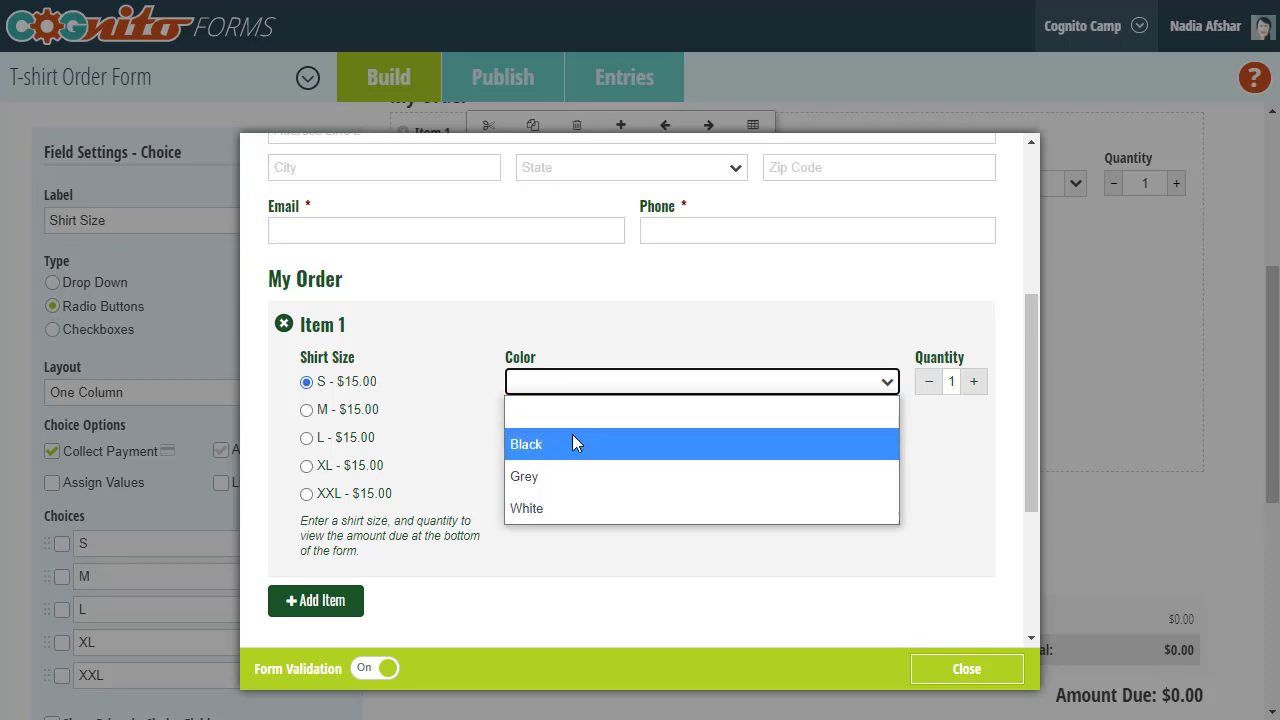
{"action": "left_click", "coordinate": [575, 442]}
{"action": "scroll", "coordinate": [572, 443], "scroll_direction": "down", "scroll_amount": 2}
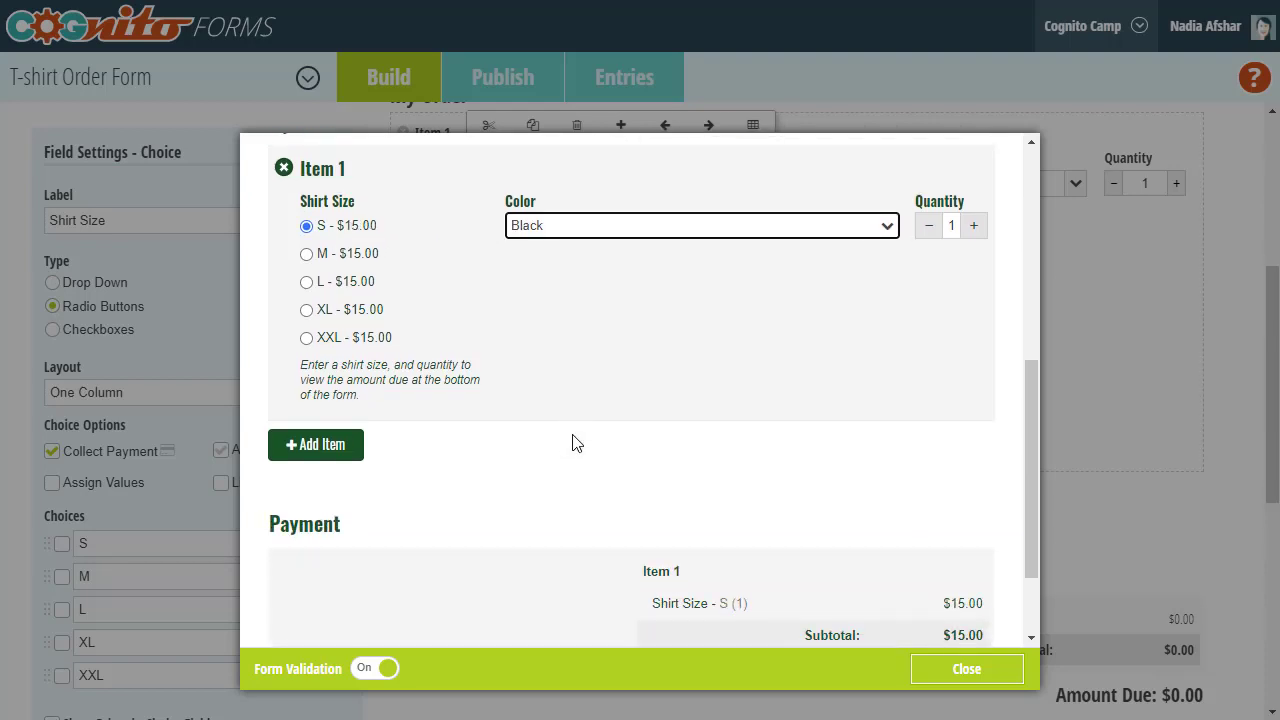
Step: Add a second item in size L, Grey, quantity 2, and review the $45.00 total
{"action": "left_click", "coordinate": [337, 449]}
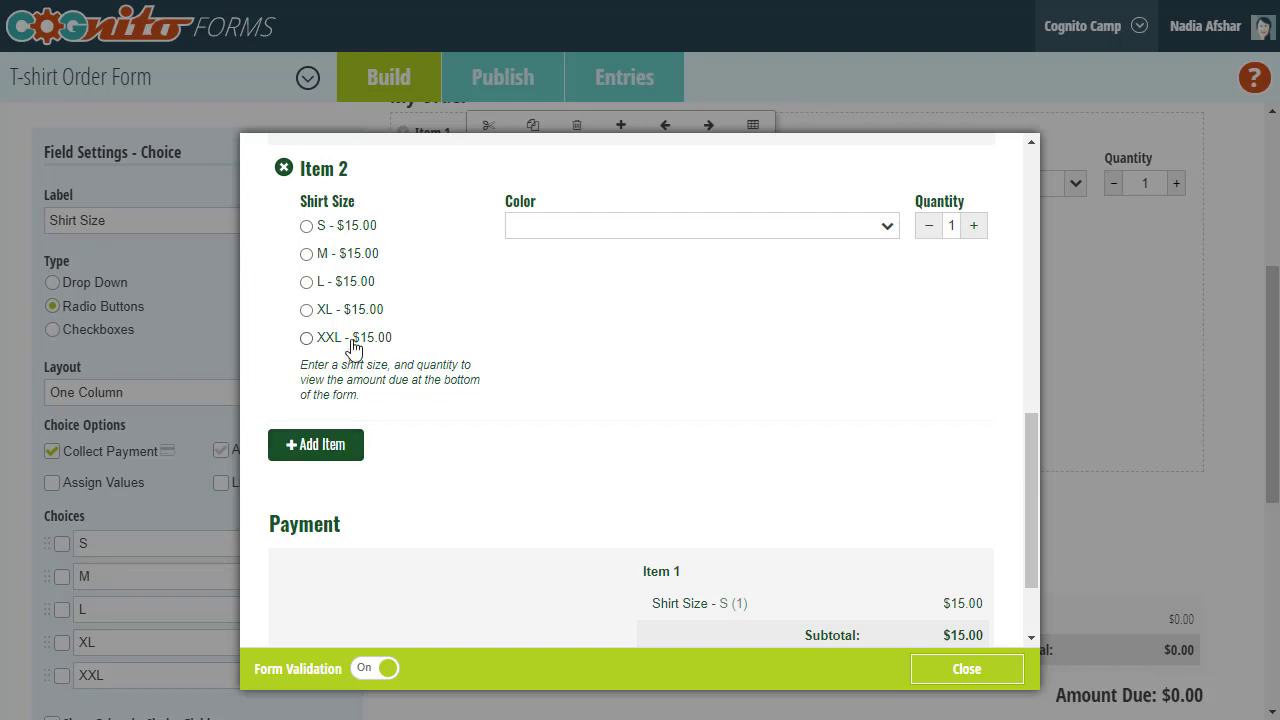
{"action": "left_click", "coordinate": [350, 283]}
{"action": "left_click", "coordinate": [519, 230]}
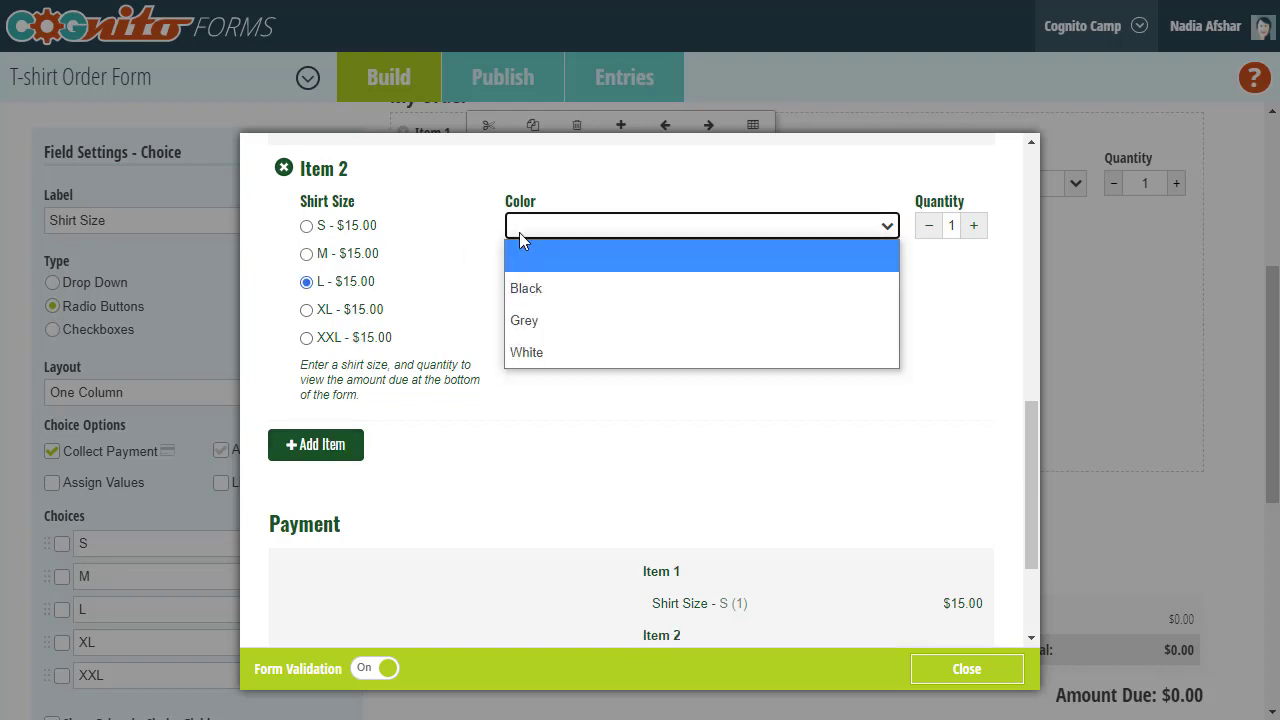
{"action": "left_click", "coordinate": [556, 314]}
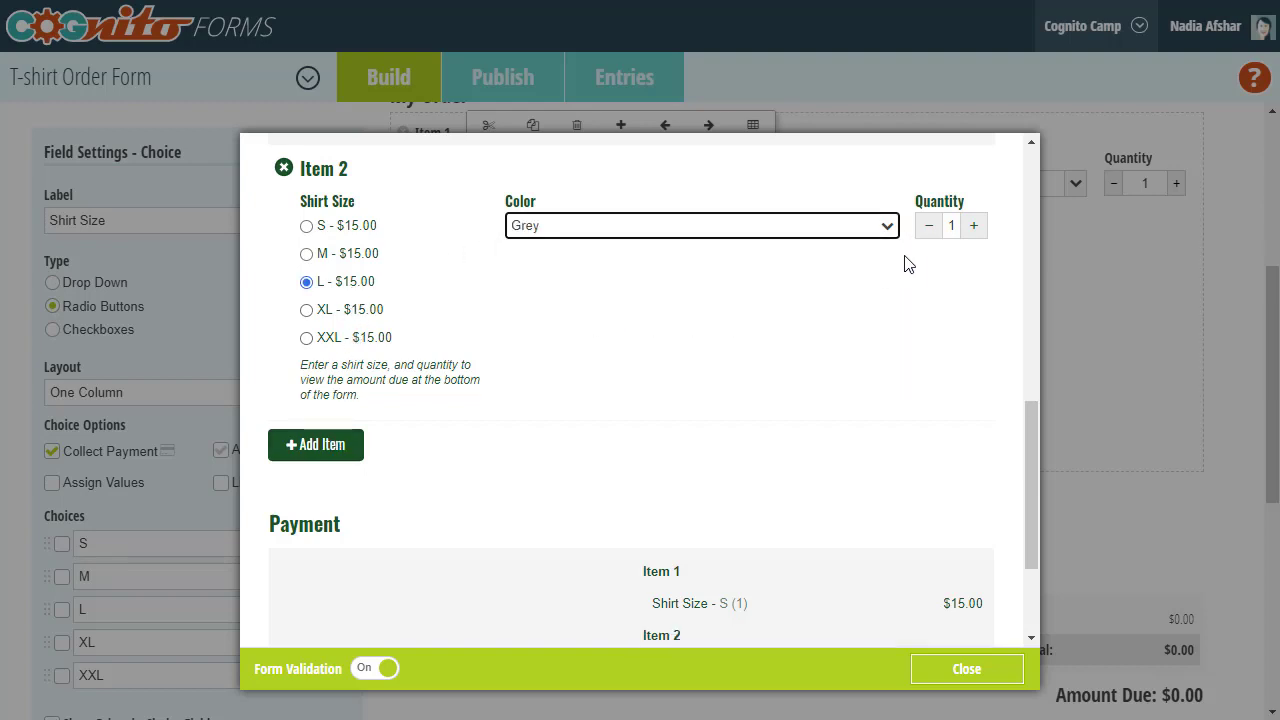
{"action": "left_click", "coordinate": [976, 228]}
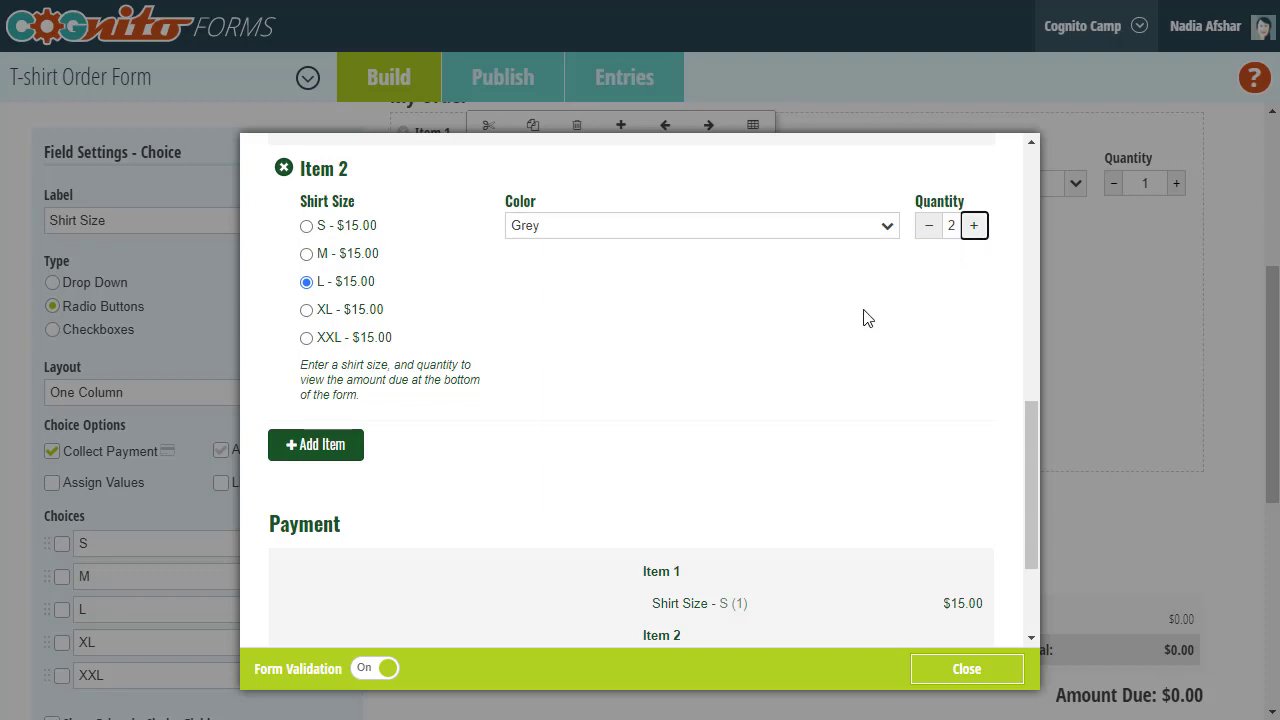
{"action": "scroll", "coordinate": [865, 316], "scroll_direction": "down", "scroll_amount": 2}
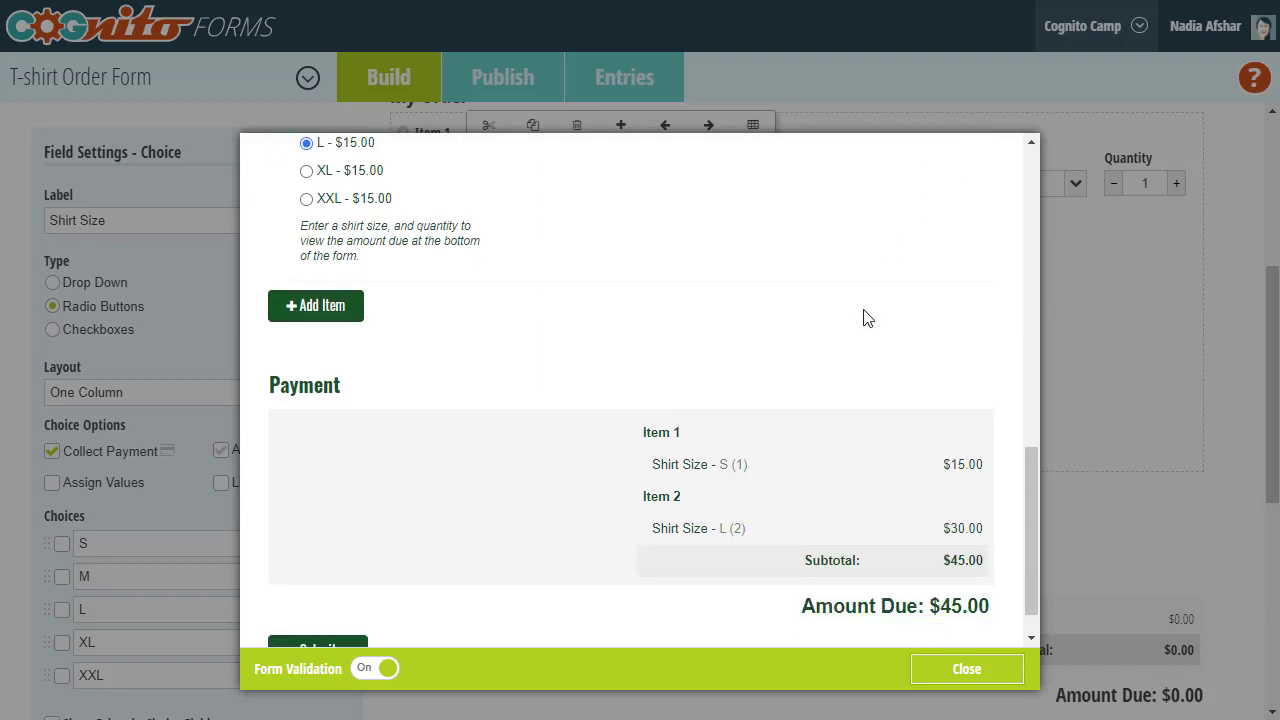
Step: Close the preview and set the My Order section's minimum Number of Items to 3
{"action": "left_click", "coordinate": [1226, 264]}
{"action": "scroll", "coordinate": [1230, 273], "scroll_direction": "up", "scroll_amount": 1}
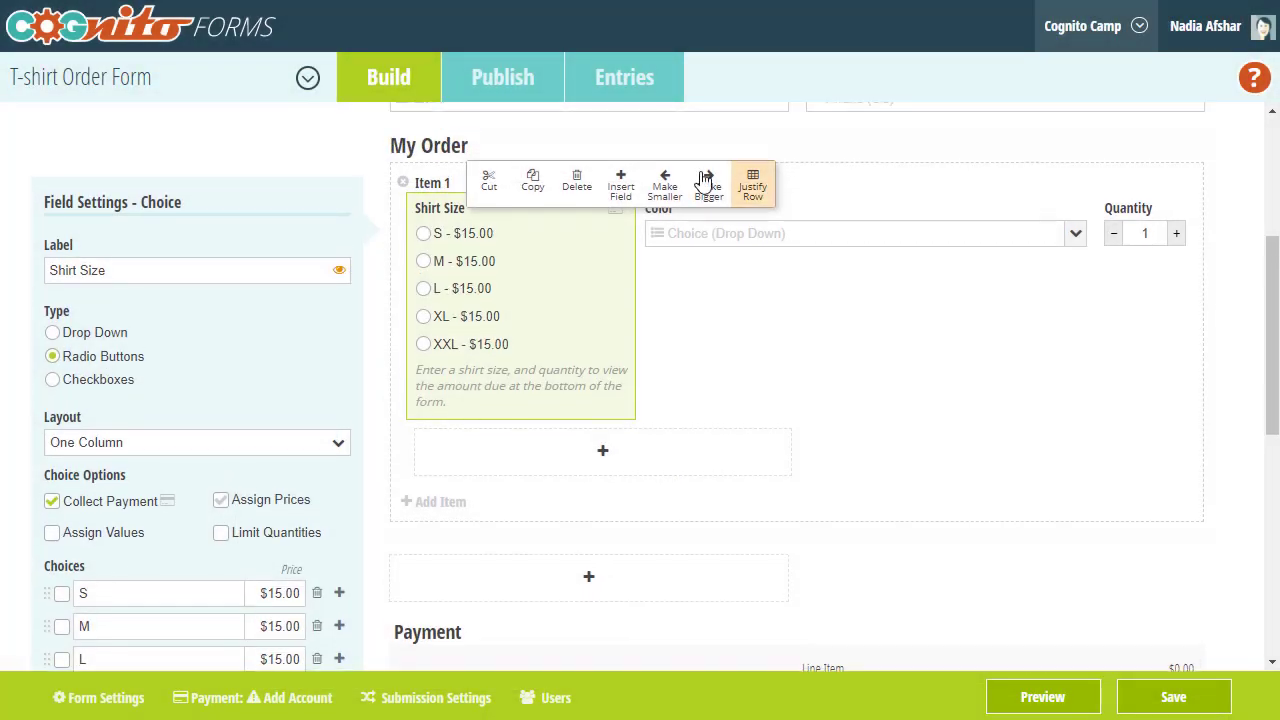
{"action": "left_click", "coordinate": [436, 150]}
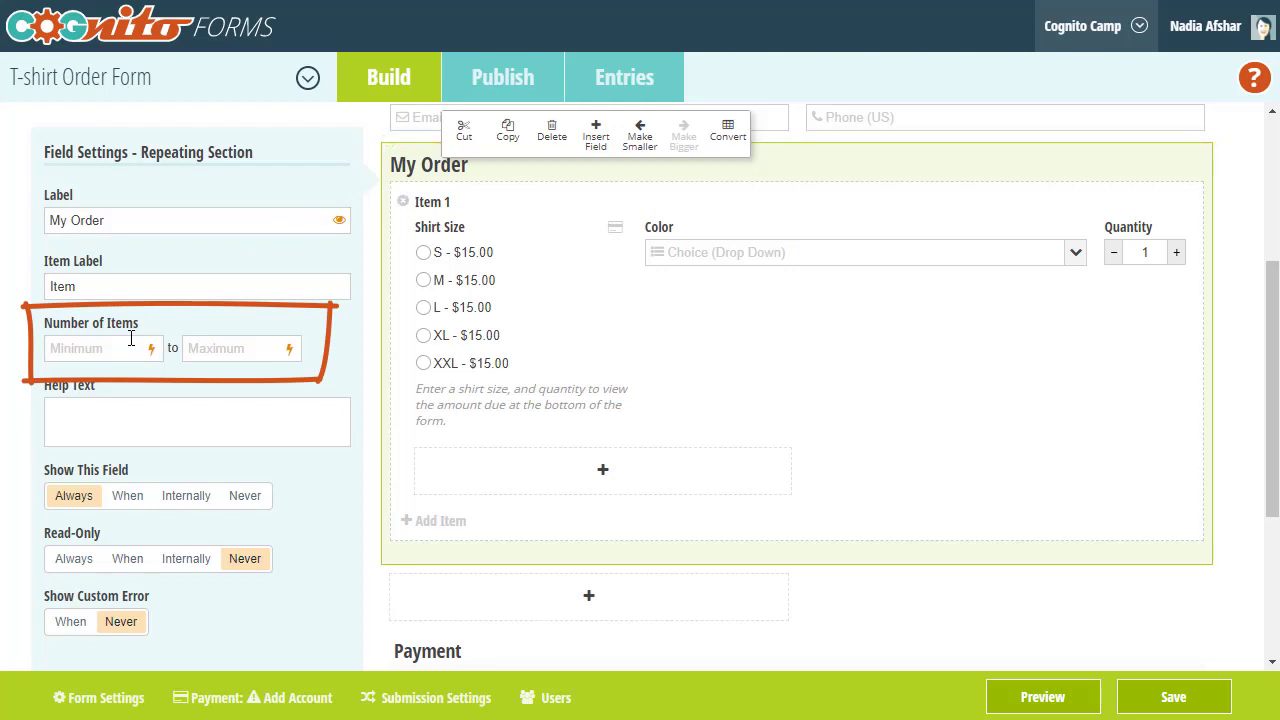
{"action": "type", "text": "3"}
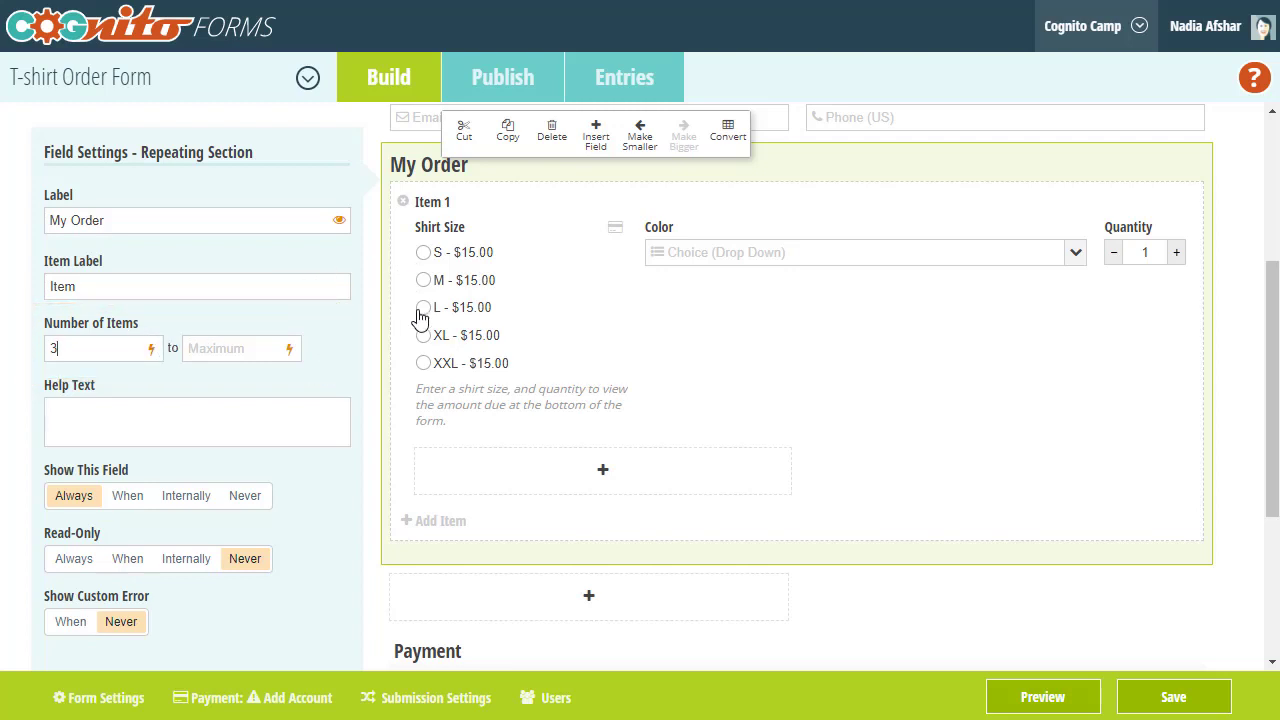
Step: Add a Products dropdown in the item with choices T-shirt, Poster and Button
{"action": "left_click", "coordinate": [443, 463]}
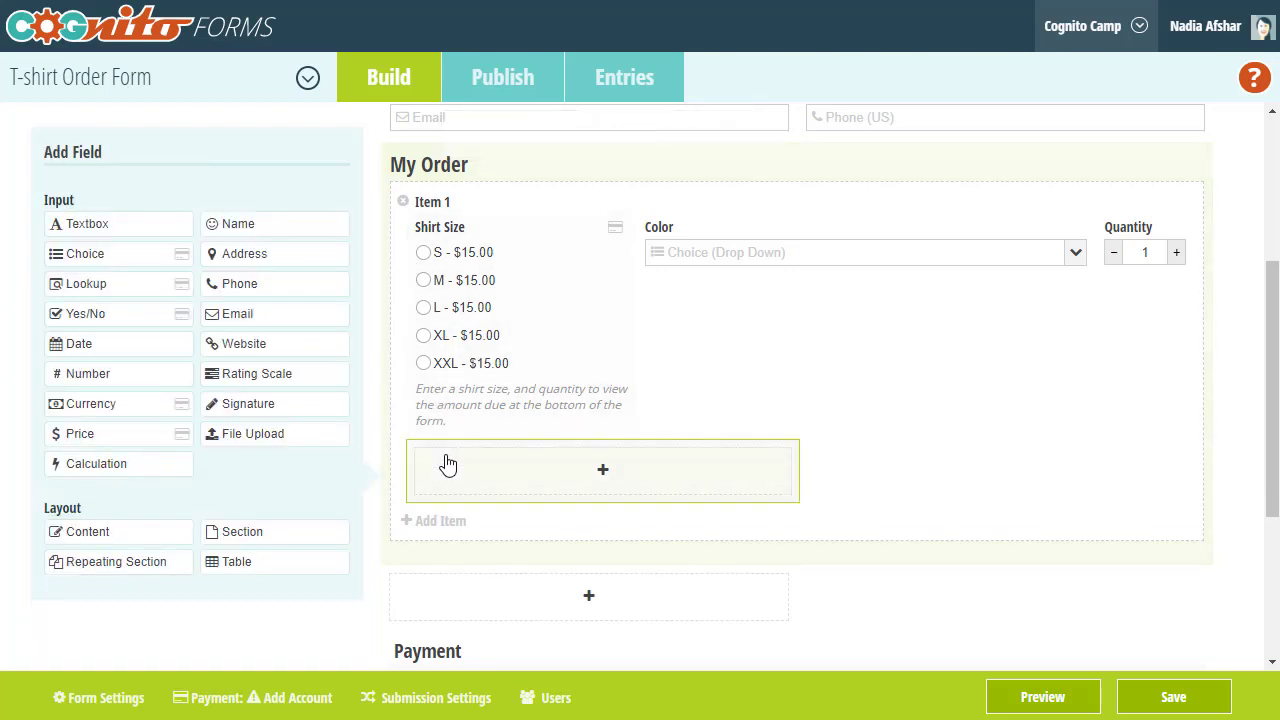
{"action": "left_click", "coordinate": [135, 270]}
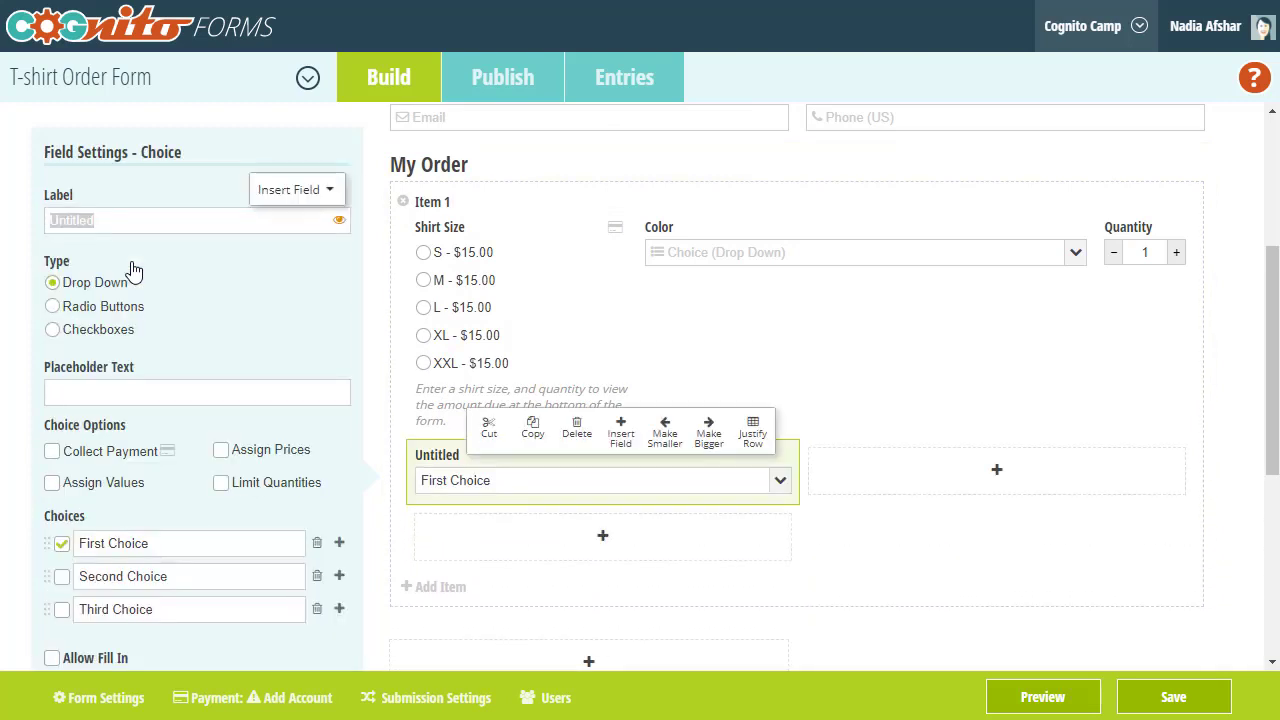
{"action": "type", "text": "Products"}
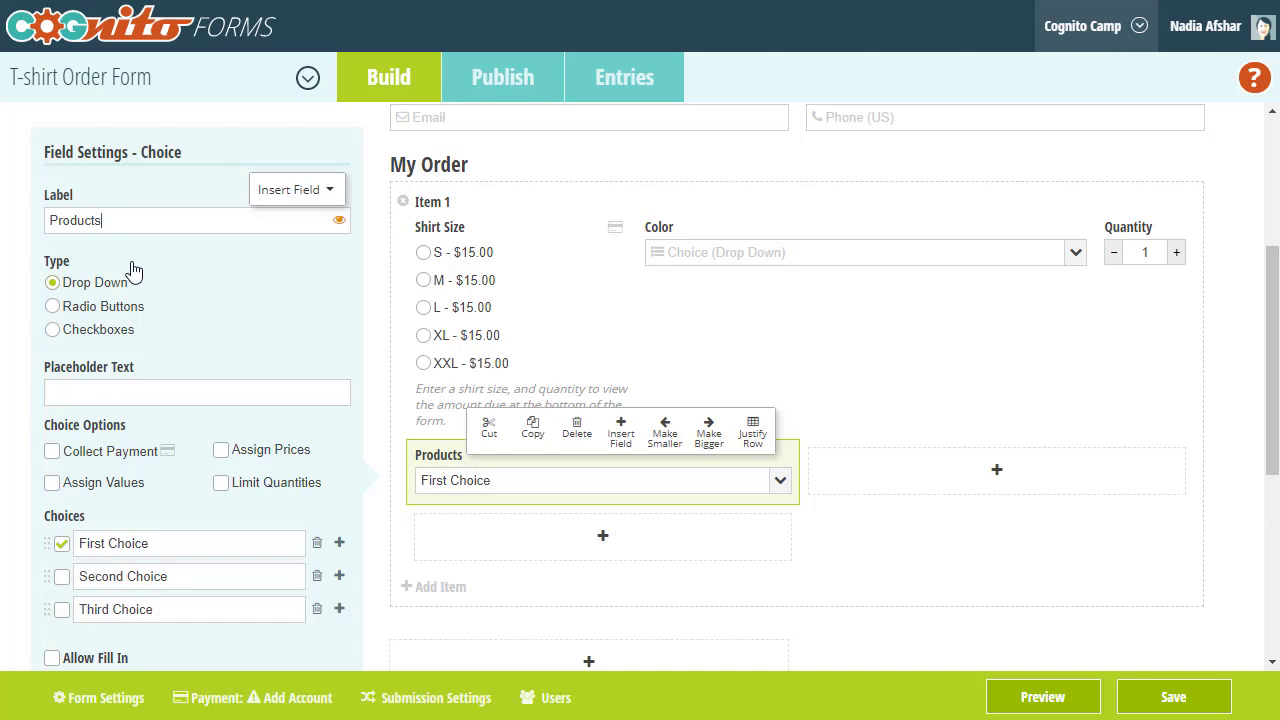
{"action": "scroll", "coordinate": [130, 270], "scroll_direction": "down", "scroll_amount": 2}
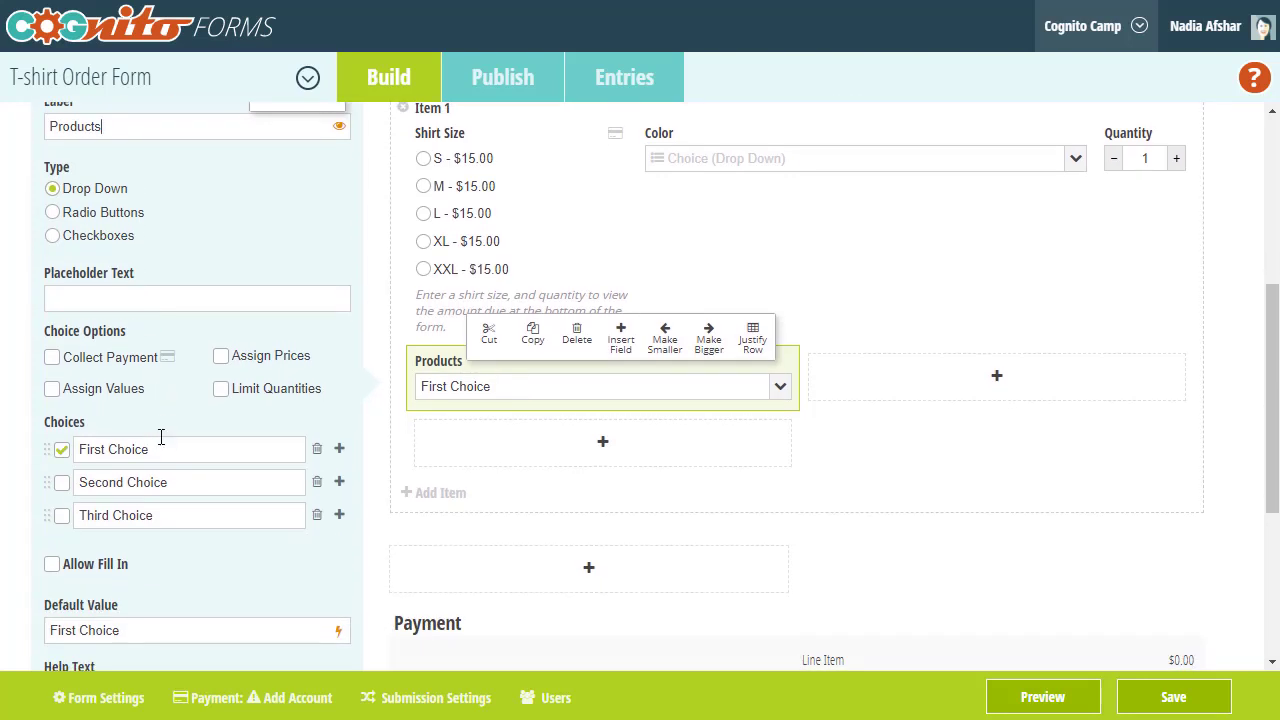
{"action": "left_click_drag", "start_coordinate": [163, 447], "coordinate": [85, 442]}
{"action": "key", "text": "BackSpace"}
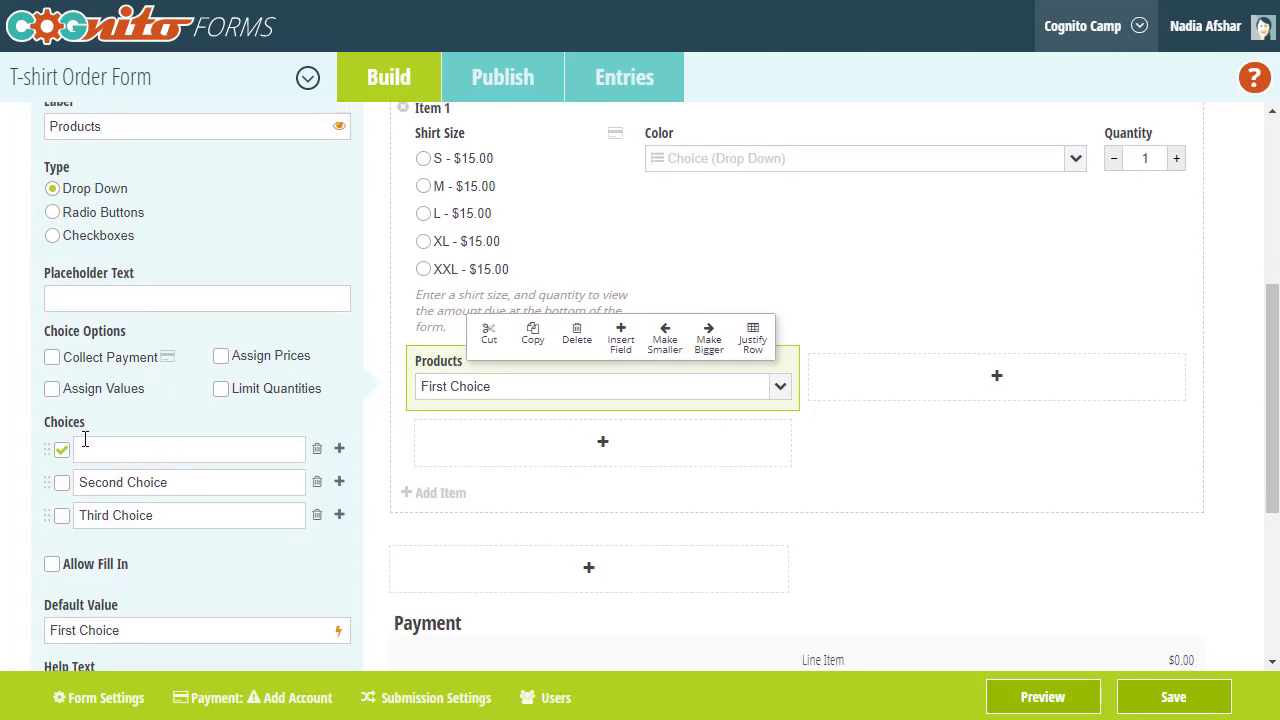
{"action": "type", "text": "T-shirt"}
{"action": "left_click_drag", "start_coordinate": [188, 476], "coordinate": [75, 474]}
{"action": "type", "text": "Poster"}
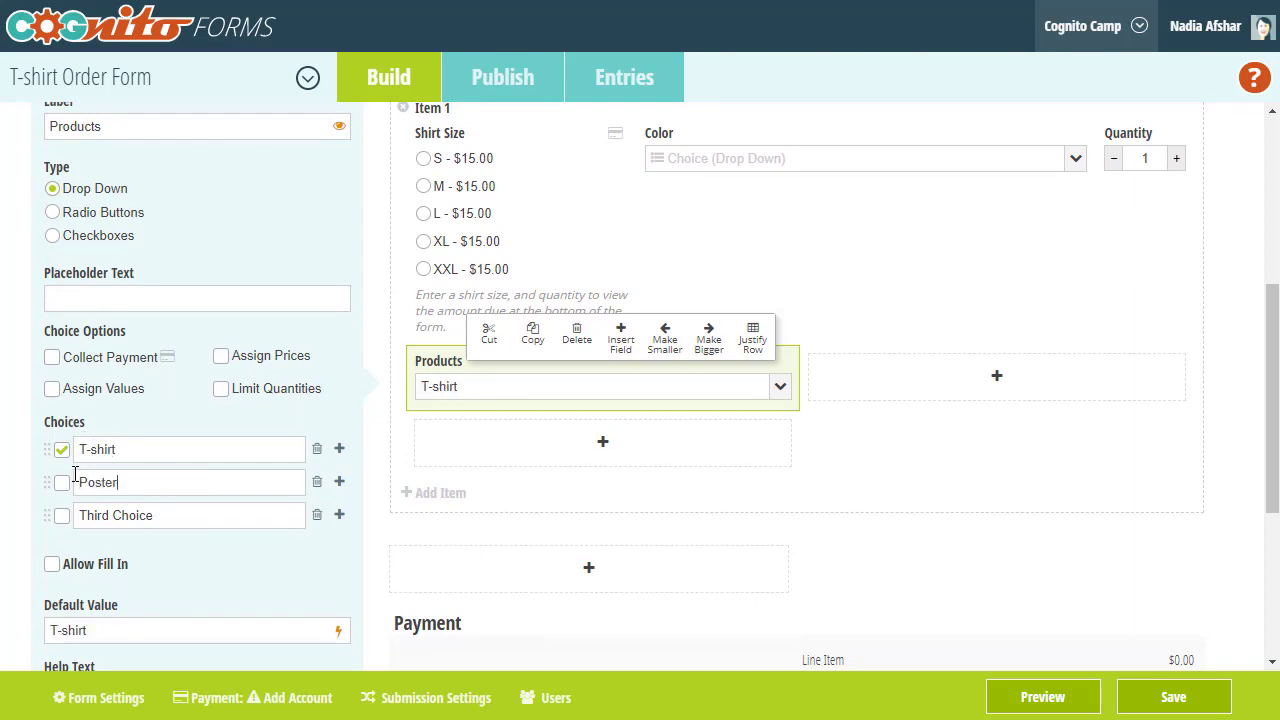
{"action": "left_click_drag", "start_coordinate": [160, 514], "coordinate": [85, 510]}
{"action": "type", "text": "Button"}
Step: Clear the default choice, price T-shirt $15.00, Poster $10.00, Button $3.50, and enable Specify Quantity
{"action": "left_click", "coordinate": [62, 451]}
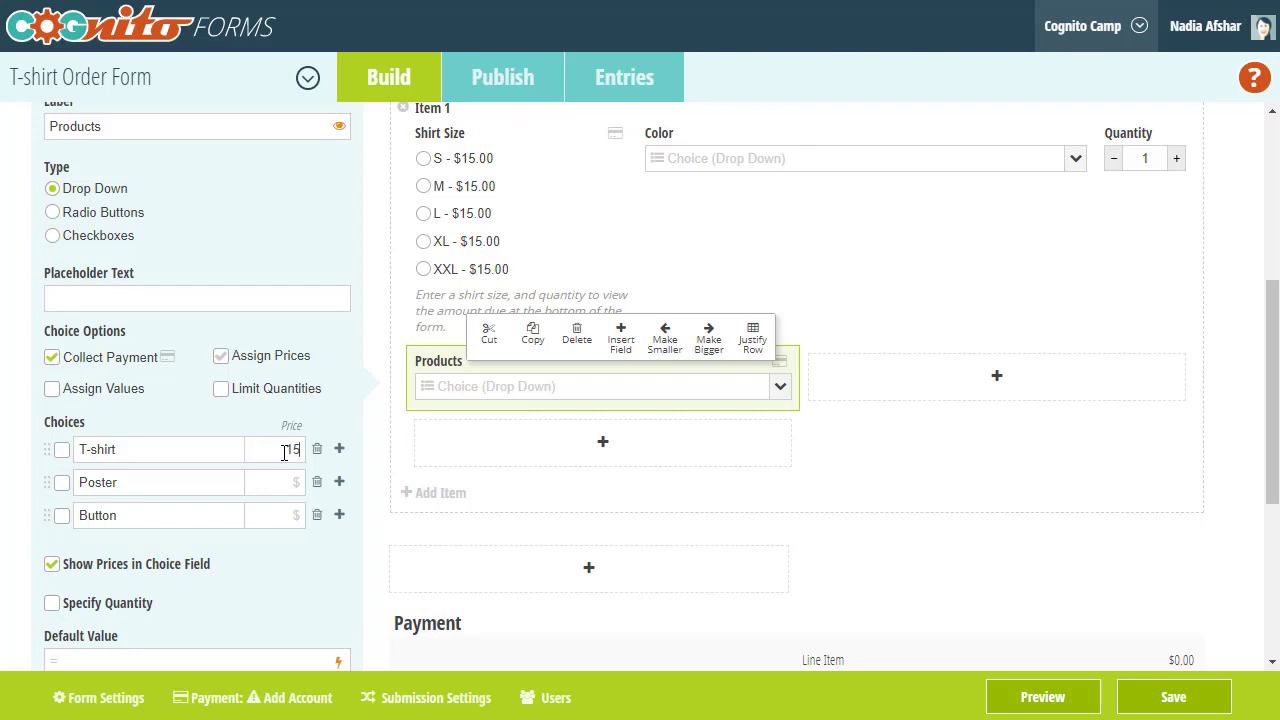
{"action": "left_click", "coordinate": [287, 483]}
{"action": "type", "text": "10"}
{"action": "left_click", "coordinate": [294, 512]}
{"action": "type", "text": "3.5"}
{"action": "scroll", "coordinate": [294, 512], "scroll_direction": "down", "scroll_amount": 1}
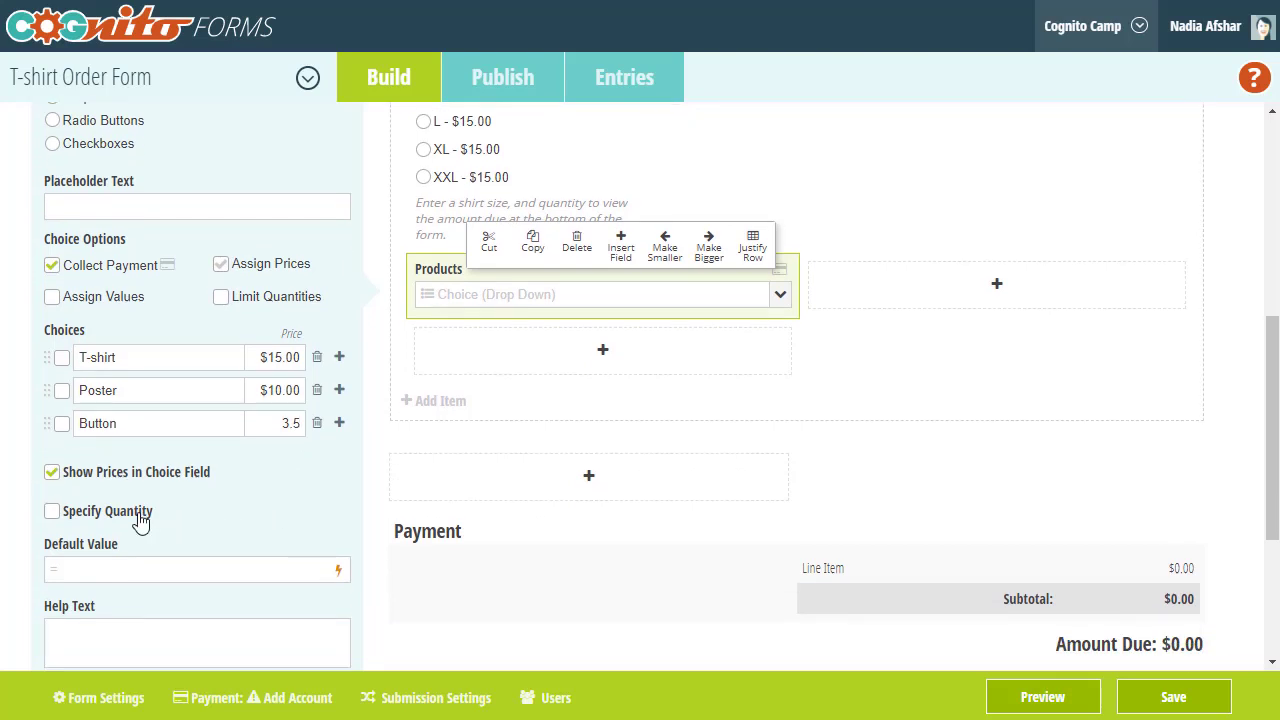
{"action": "left_click", "coordinate": [140, 515]}
{"action": "scroll", "coordinate": [140, 520], "scroll_direction": "up", "scroll_amount": 1}
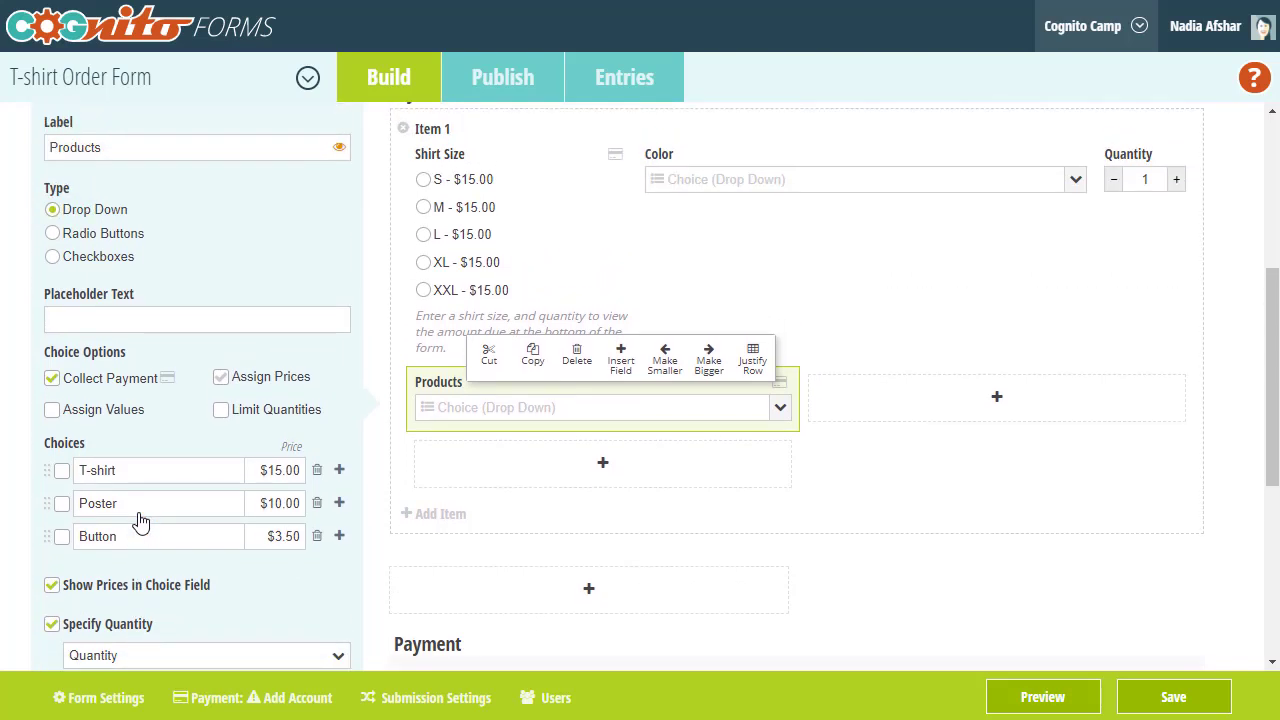
Step: Move Products before Shirt Size and untick Shirt Size's Specify Quantity
{"action": "left_click_drag", "start_coordinate": [427, 417], "coordinate": [666, 323]}
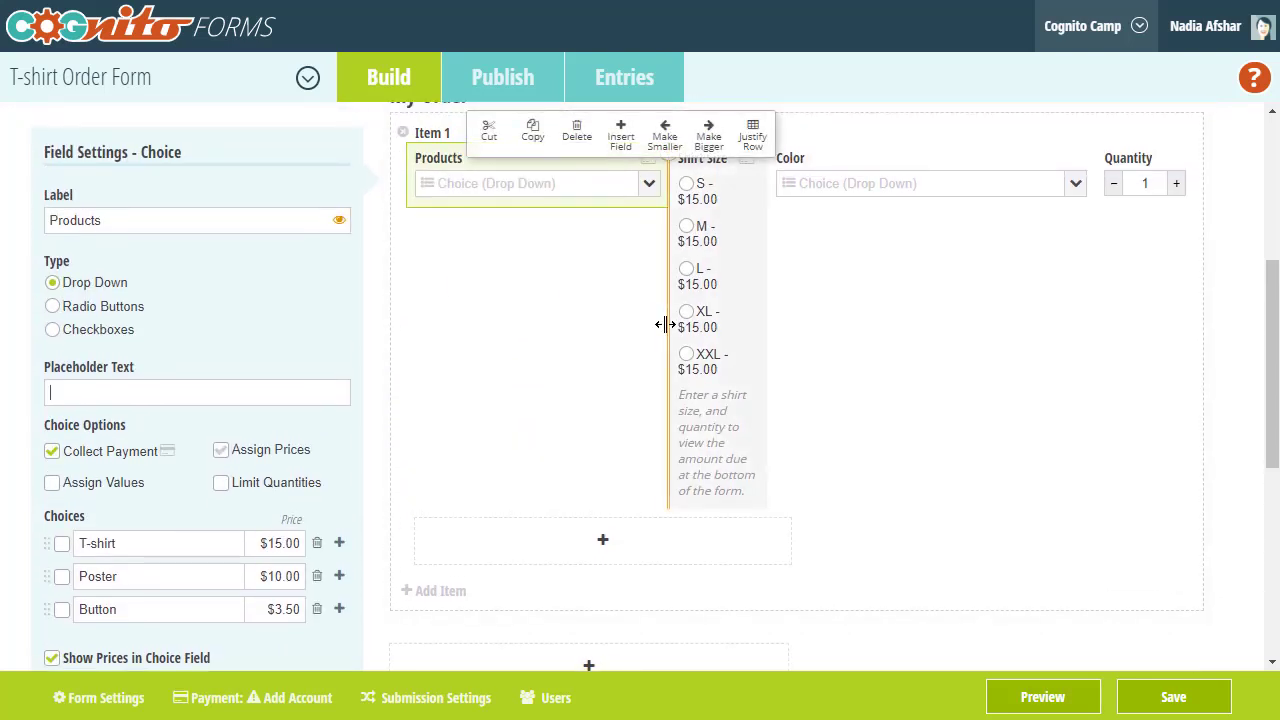
{"action": "left_click", "coordinate": [728, 259]}
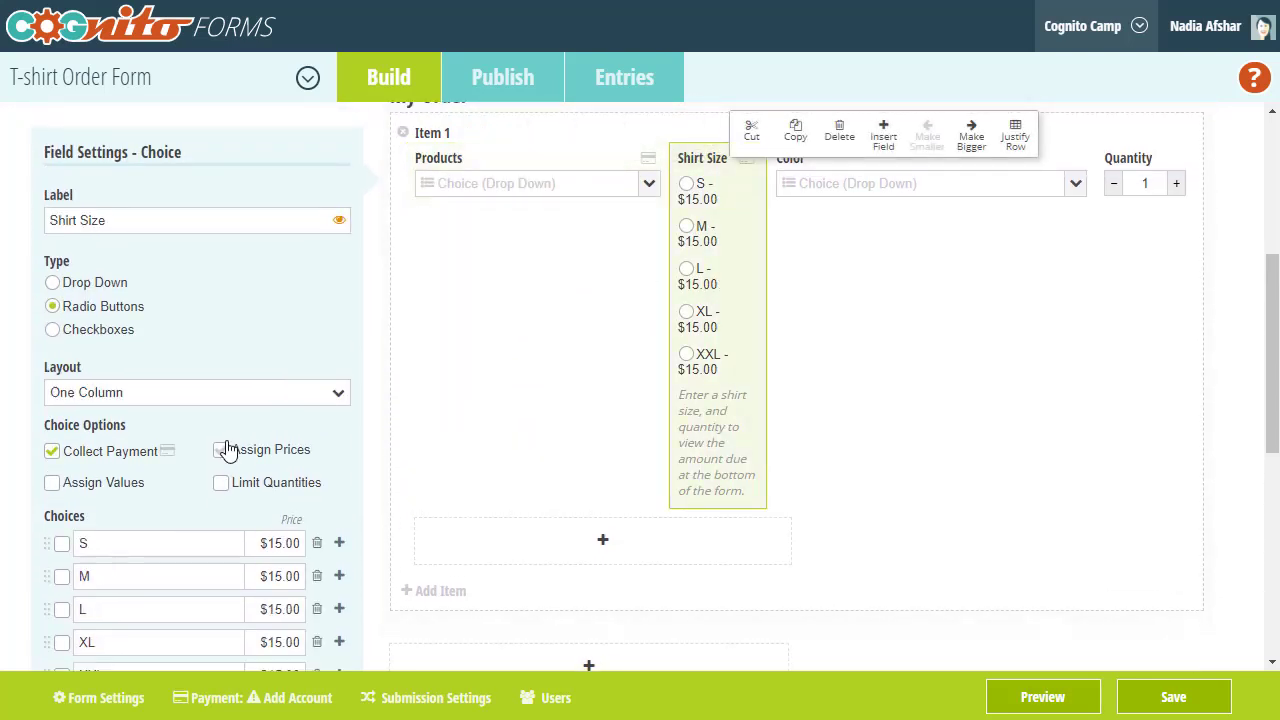
{"action": "scroll", "coordinate": [228, 450], "scroll_direction": "down", "scroll_amount": 3}
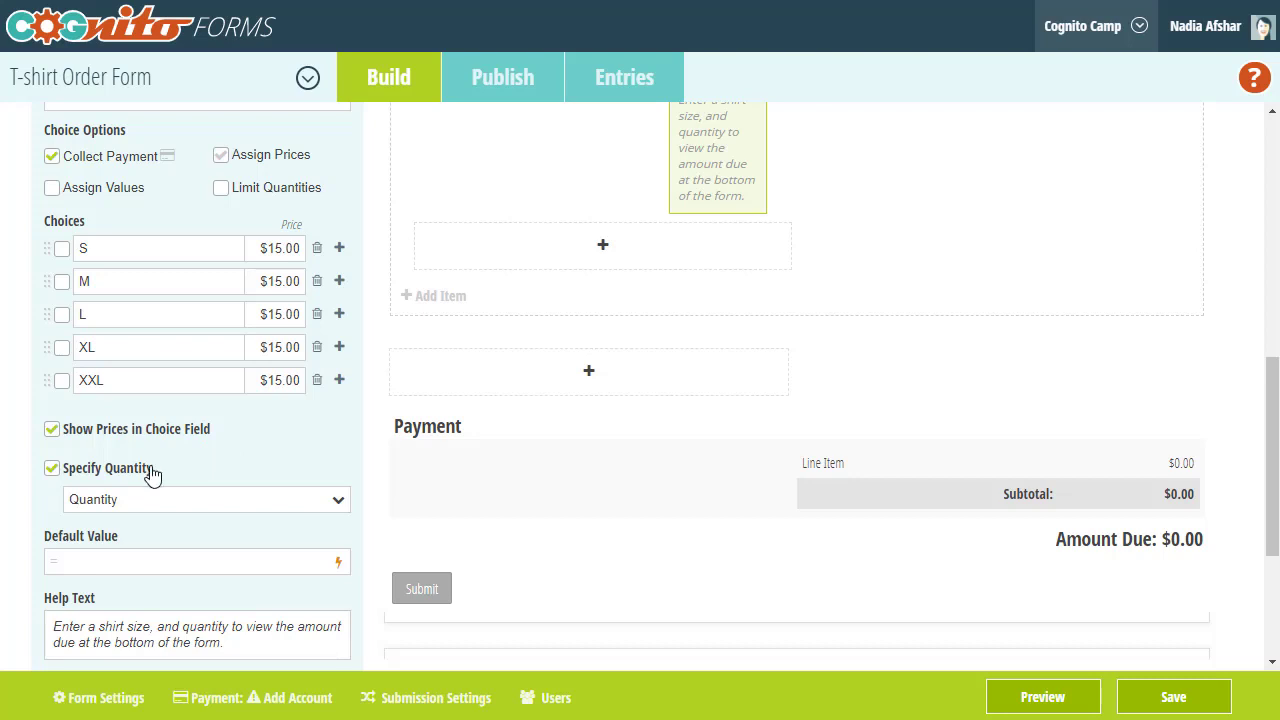
{"action": "left_click", "coordinate": [152, 468]}
{"action": "scroll", "coordinate": [150, 474], "scroll_direction": "up", "scroll_amount": 1}
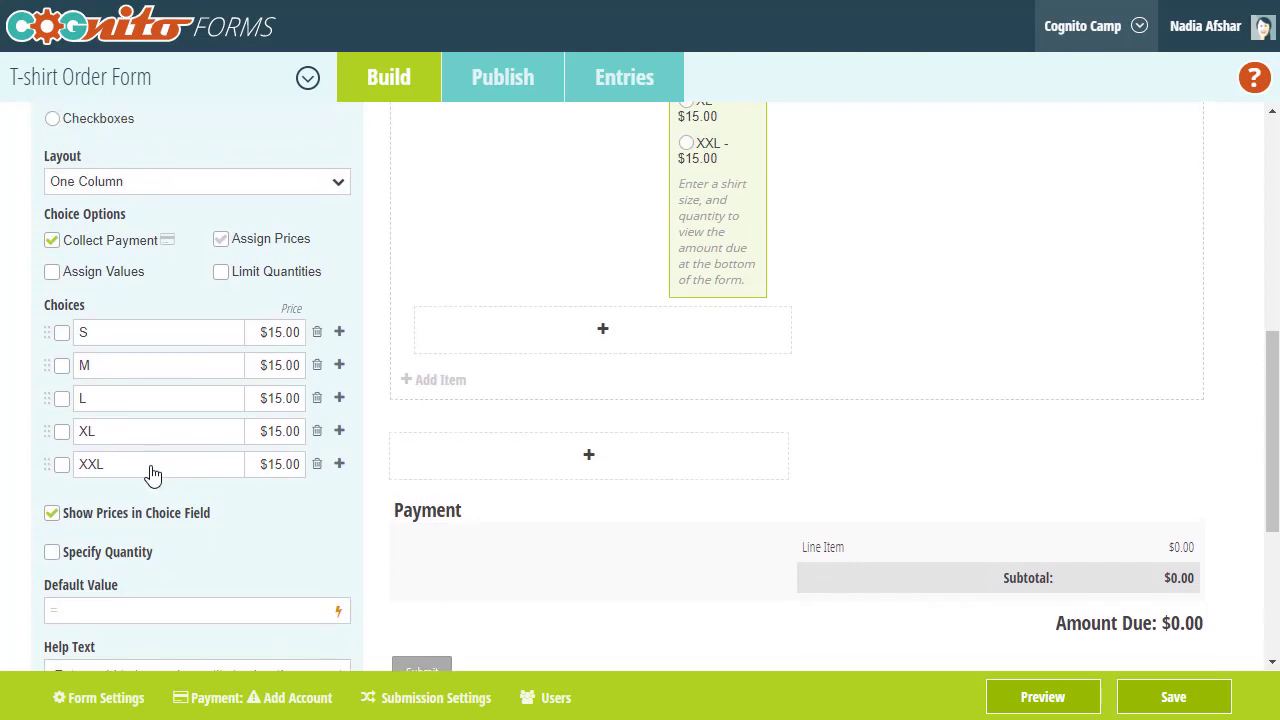
Step: Turn off Collect Payment and Assign Prices for Shirt Size and widen the field
{"action": "left_click", "coordinate": [151, 250]}
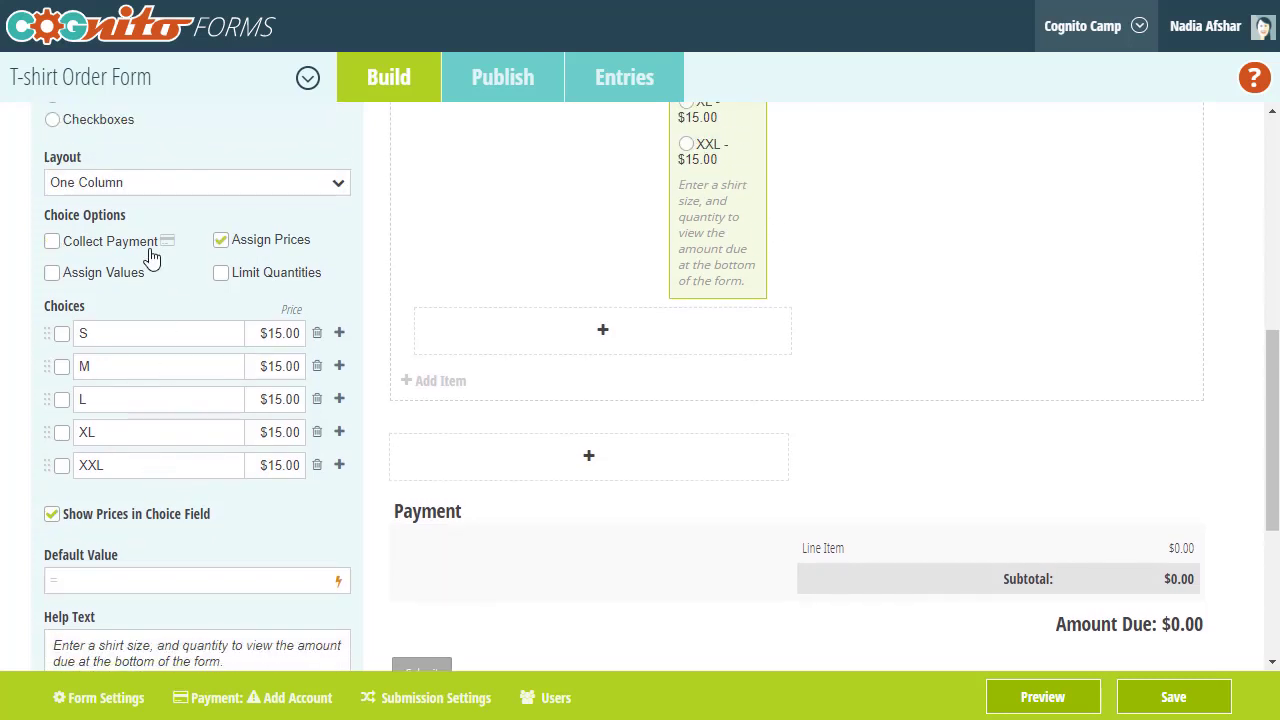
{"action": "left_click", "coordinate": [234, 251]}
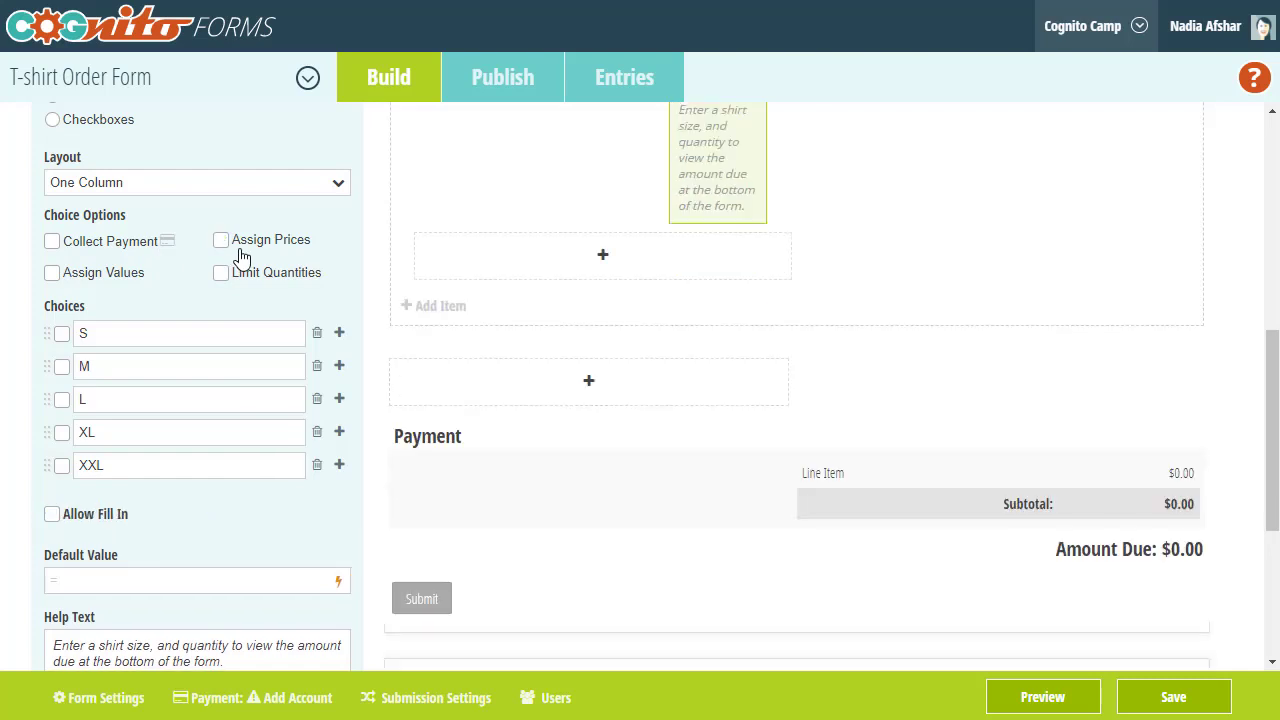
{"action": "scroll", "coordinate": [900, 274], "scroll_direction": "up", "scroll_amount": 3}
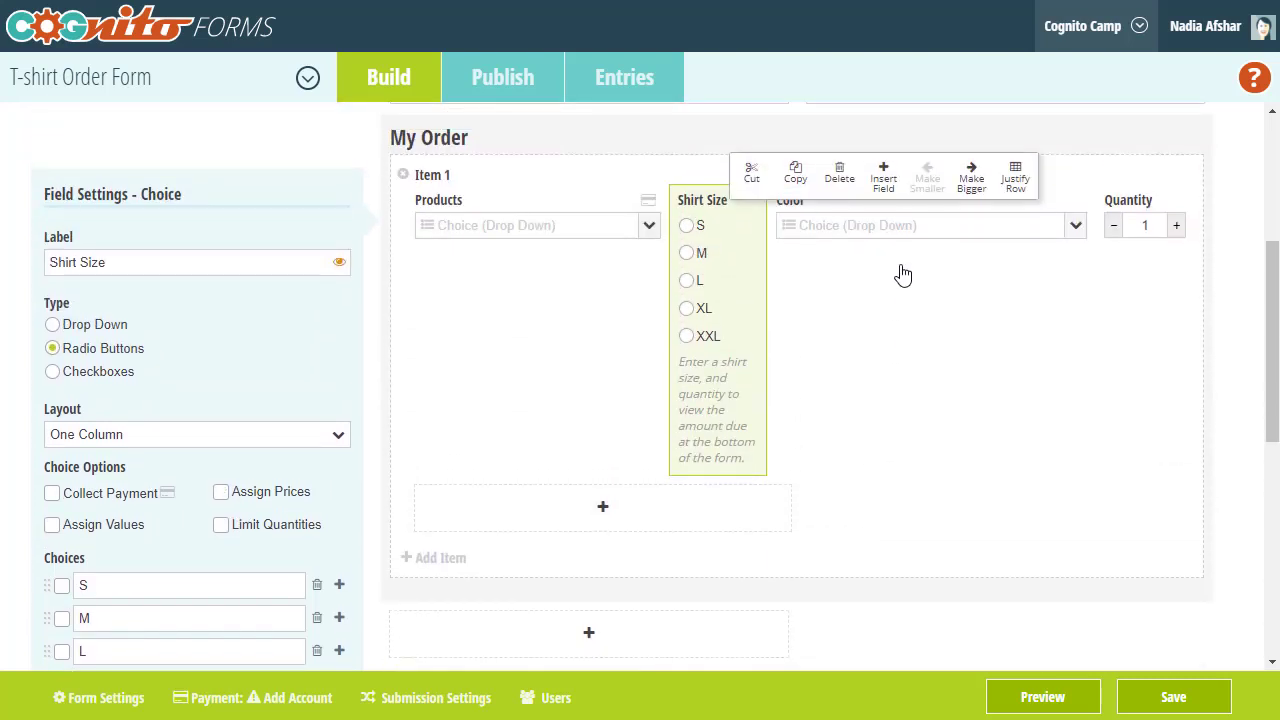
{"action": "left_click_drag", "start_coordinate": [766, 329], "coordinate": [914, 326]}
Step: Save a Visible When rule for Shirt Size: Products is T-shirt
{"action": "scroll", "coordinate": [580, 409], "scroll_direction": "down", "scroll_amount": 2}
{"action": "scroll", "coordinate": [580, 409], "scroll_direction": "down", "scroll_amount": 5}
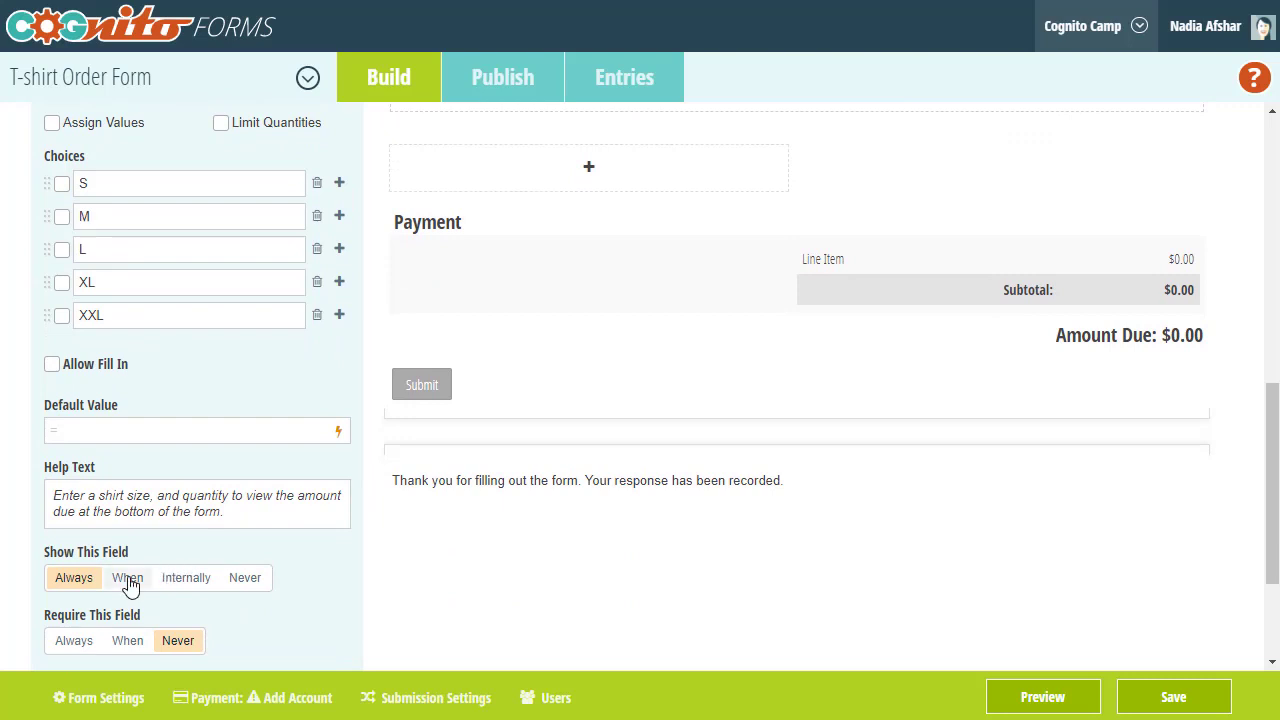
{"action": "left_click", "coordinate": [128, 579]}
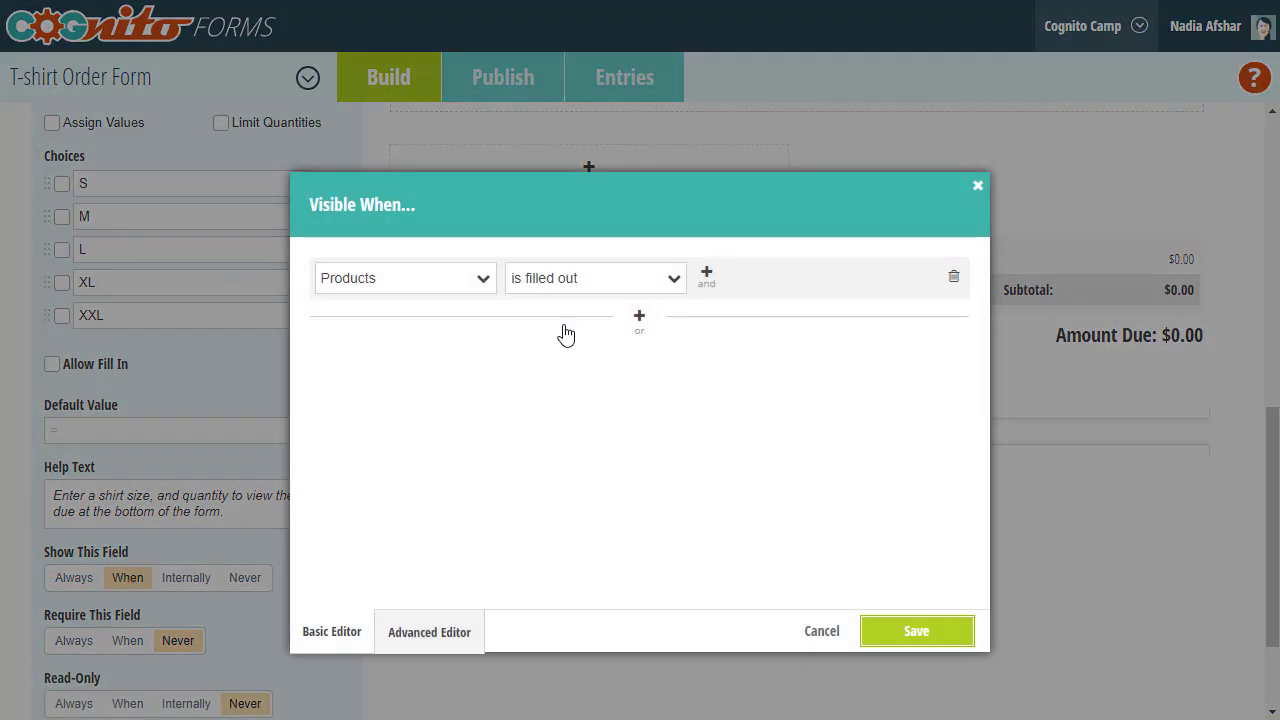
{"action": "left_click", "coordinate": [580, 287]}
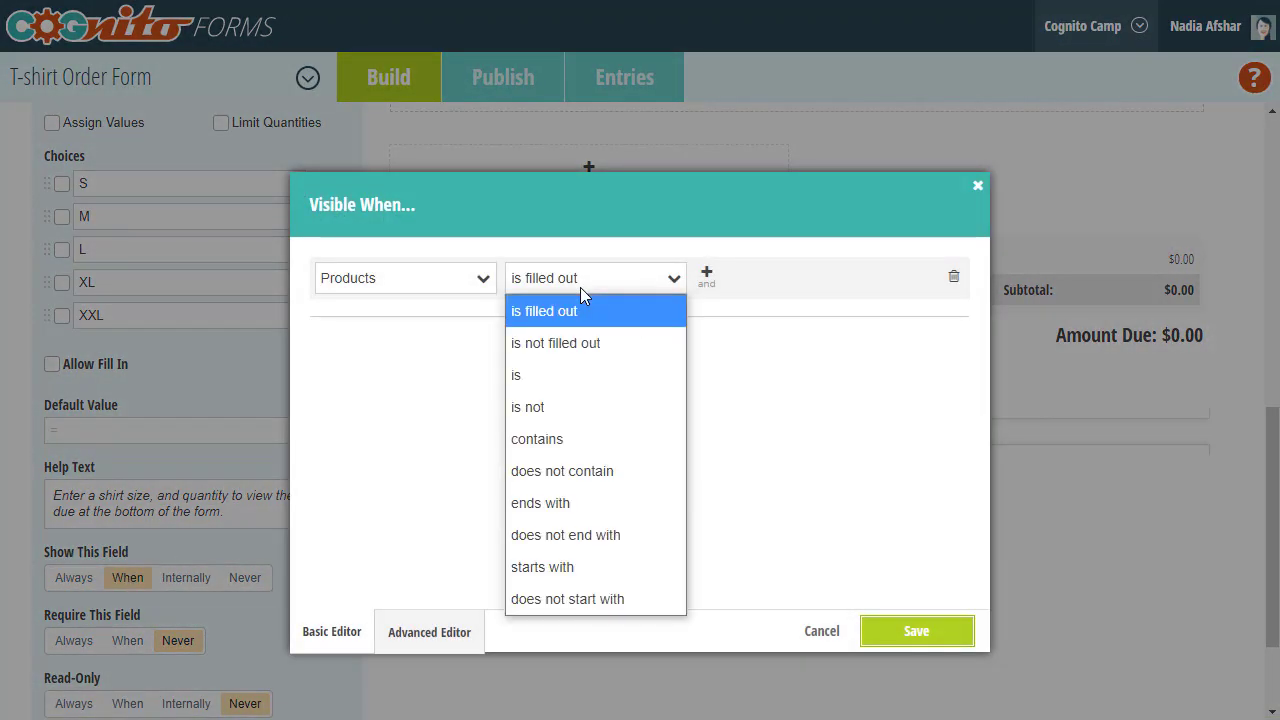
{"action": "left_click", "coordinate": [557, 375]}
{"action": "left_click", "coordinate": [774, 280]}
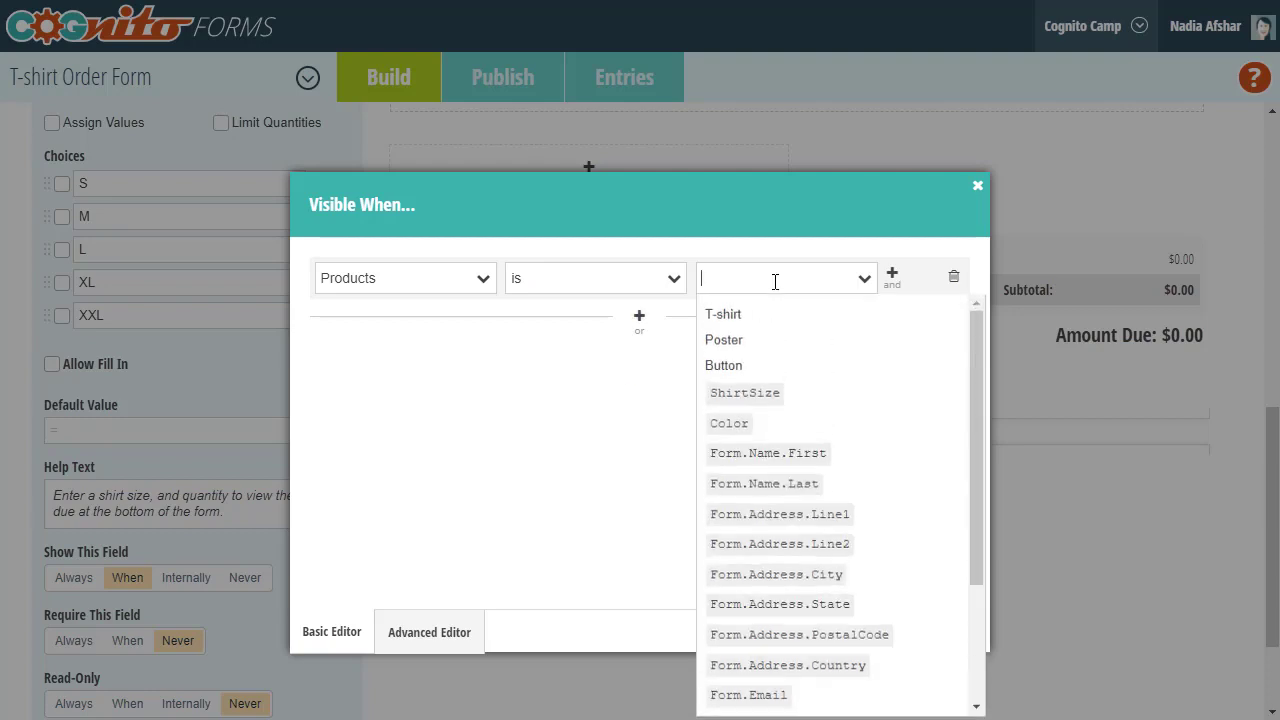
{"action": "left_click", "coordinate": [778, 316]}
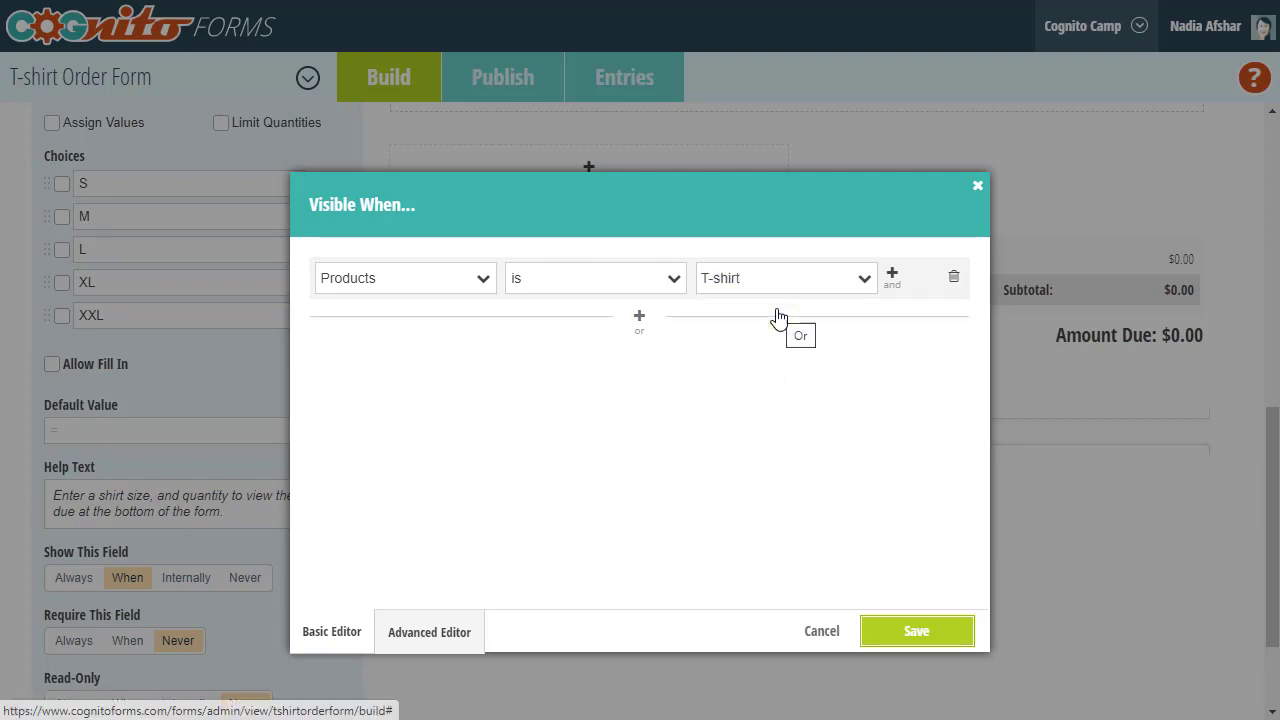
{"action": "left_click", "coordinate": [912, 627]}
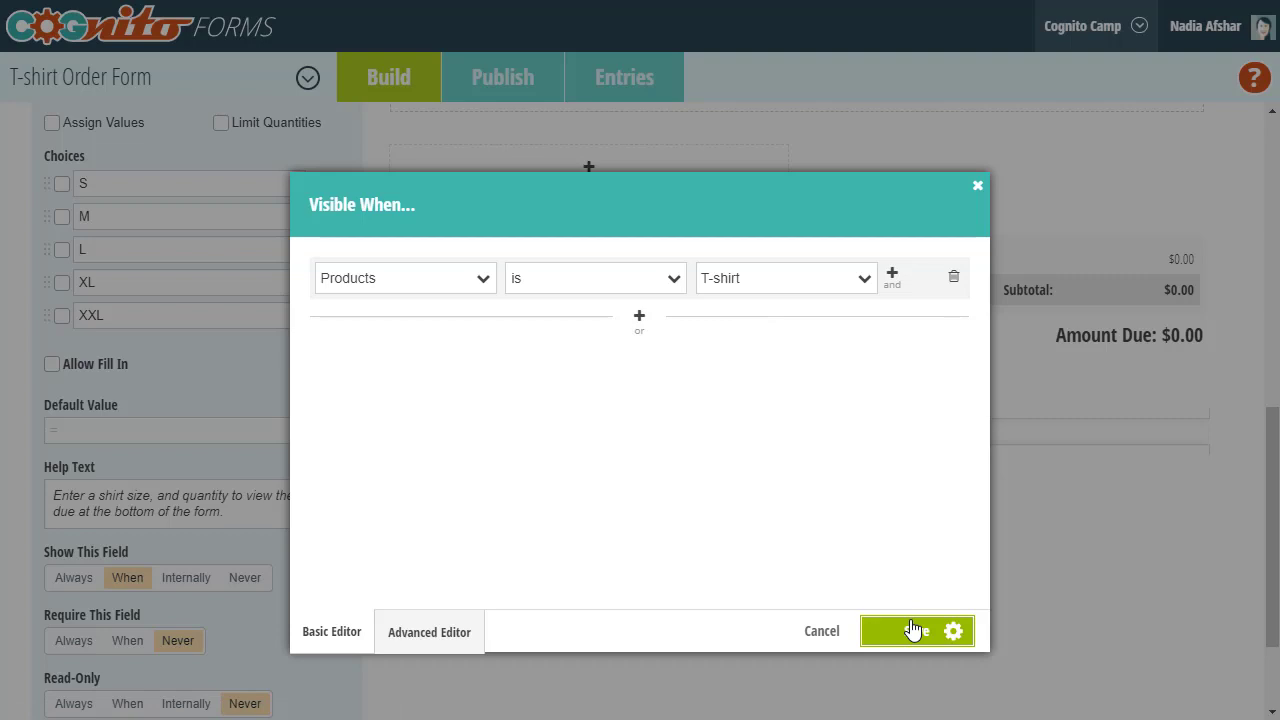
{"action": "scroll", "coordinate": [912, 627], "scroll_direction": "up", "scroll_amount": 4}
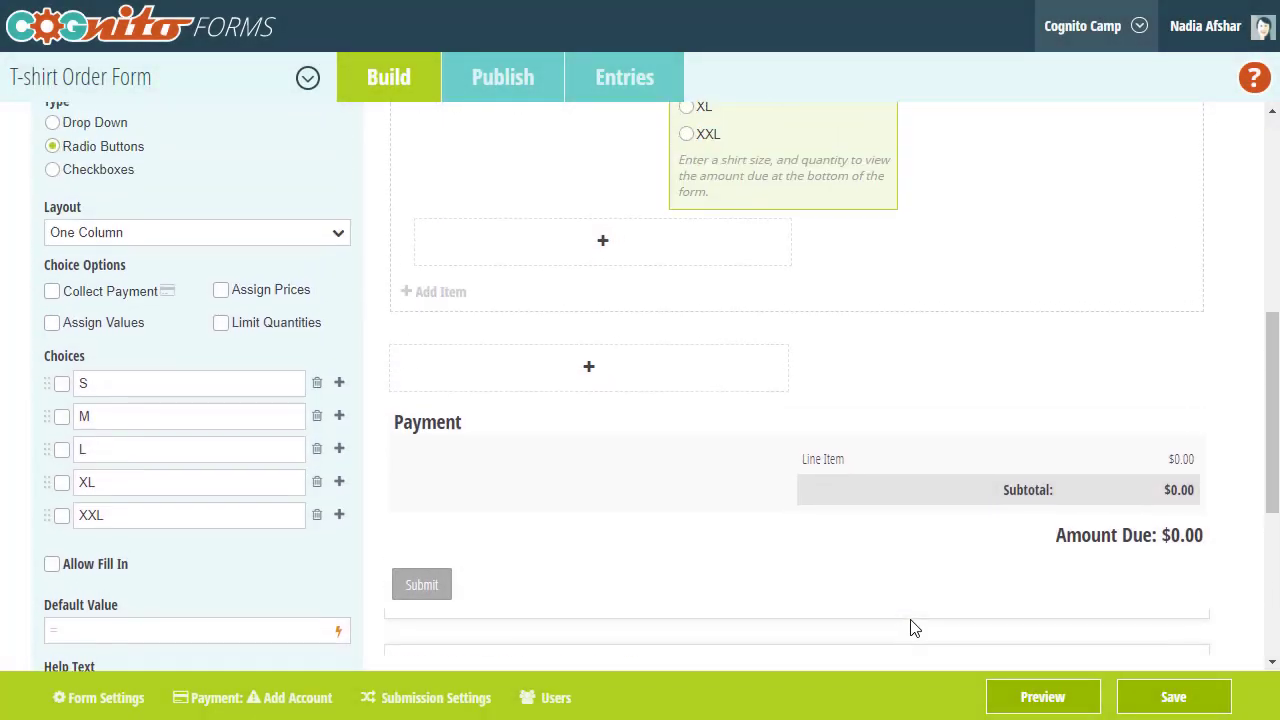
Step: Set Color's Show This Field to When, with the rule Products is T-shirt, and save
{"action": "left_click", "coordinate": [930, 206]}
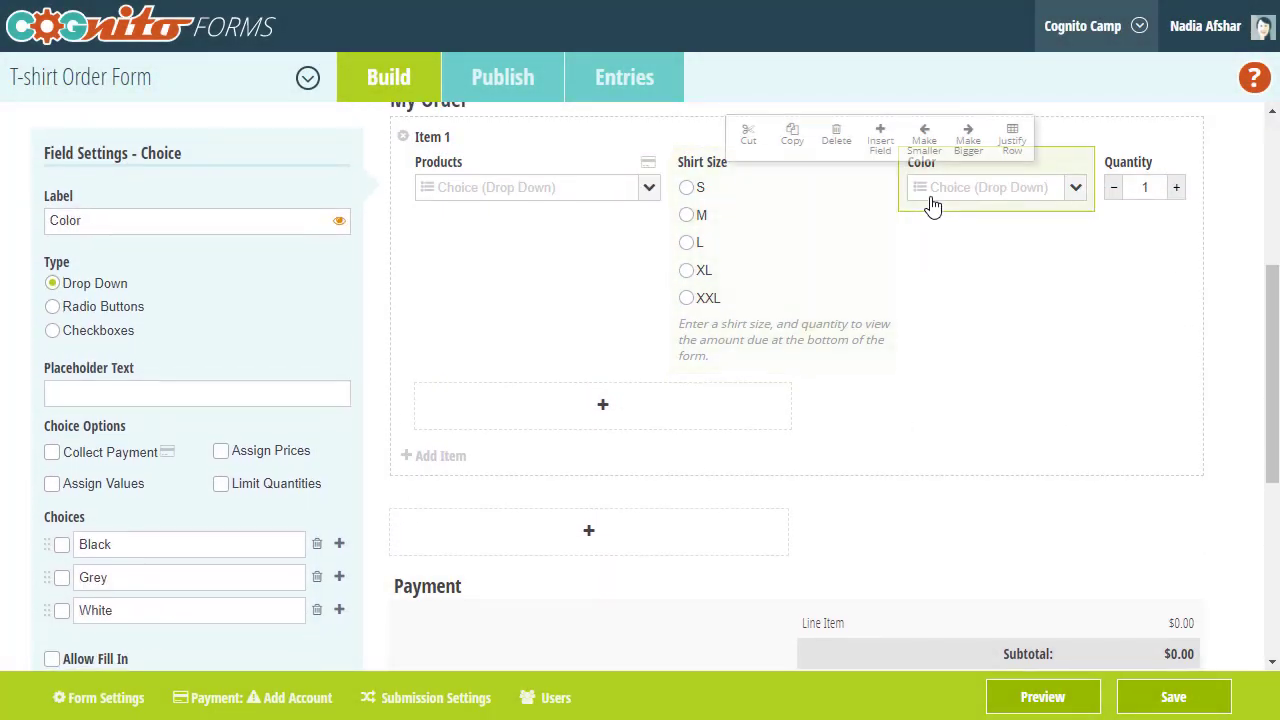
{"action": "scroll", "coordinate": [624, 453], "scroll_direction": "down", "scroll_amount": 2}
{"action": "scroll", "coordinate": [624, 453], "scroll_direction": "down", "scroll_amount": 3}
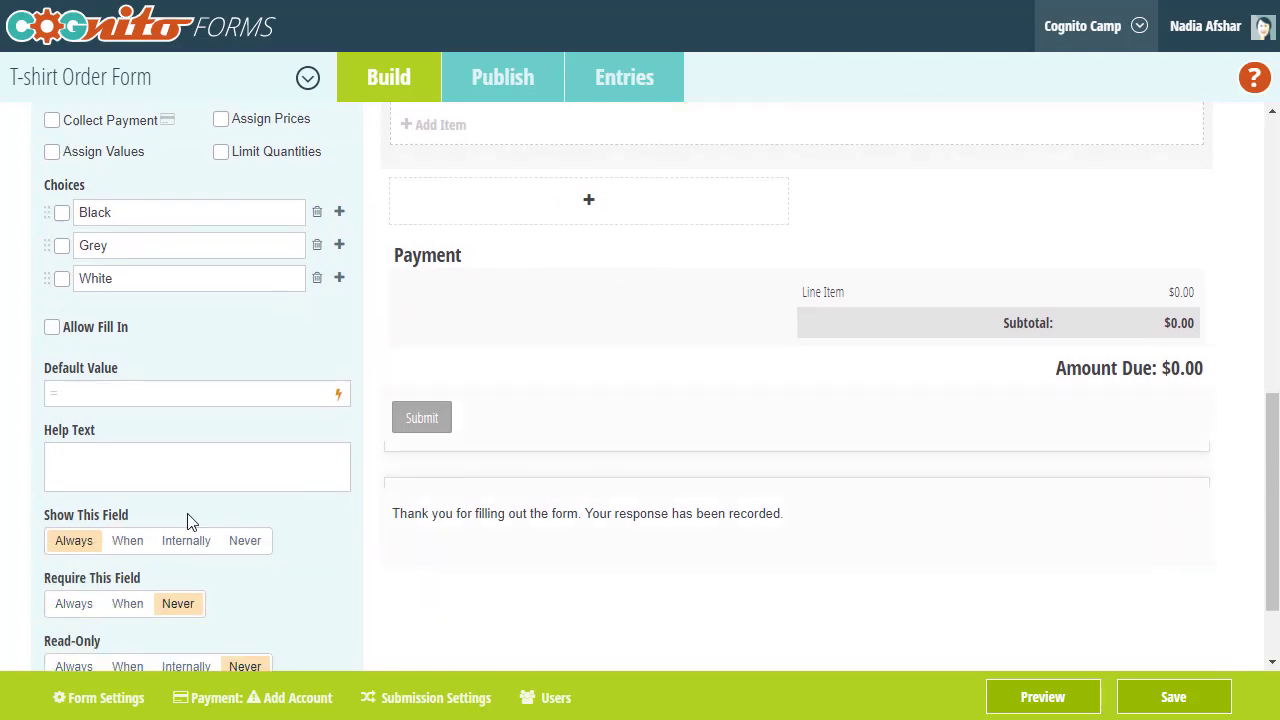
{"action": "left_click", "coordinate": [128, 540]}
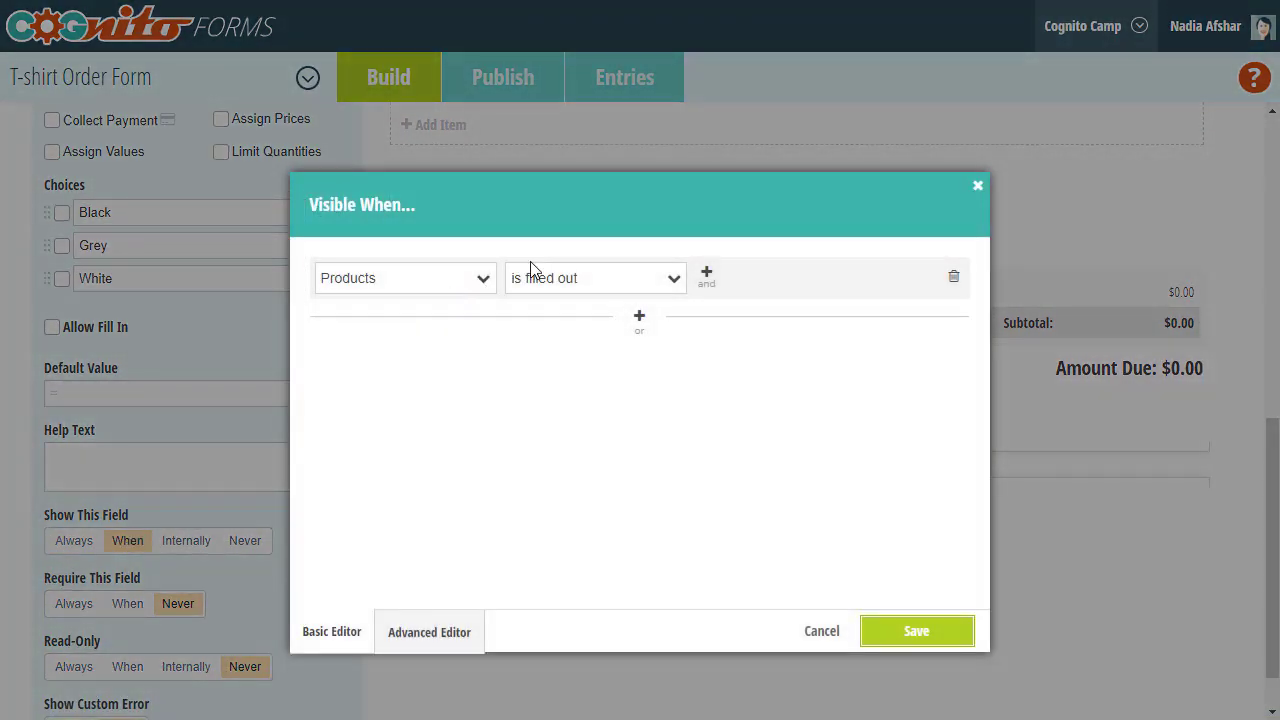
{"action": "left_click", "coordinate": [540, 277]}
{"action": "left_click", "coordinate": [546, 370]}
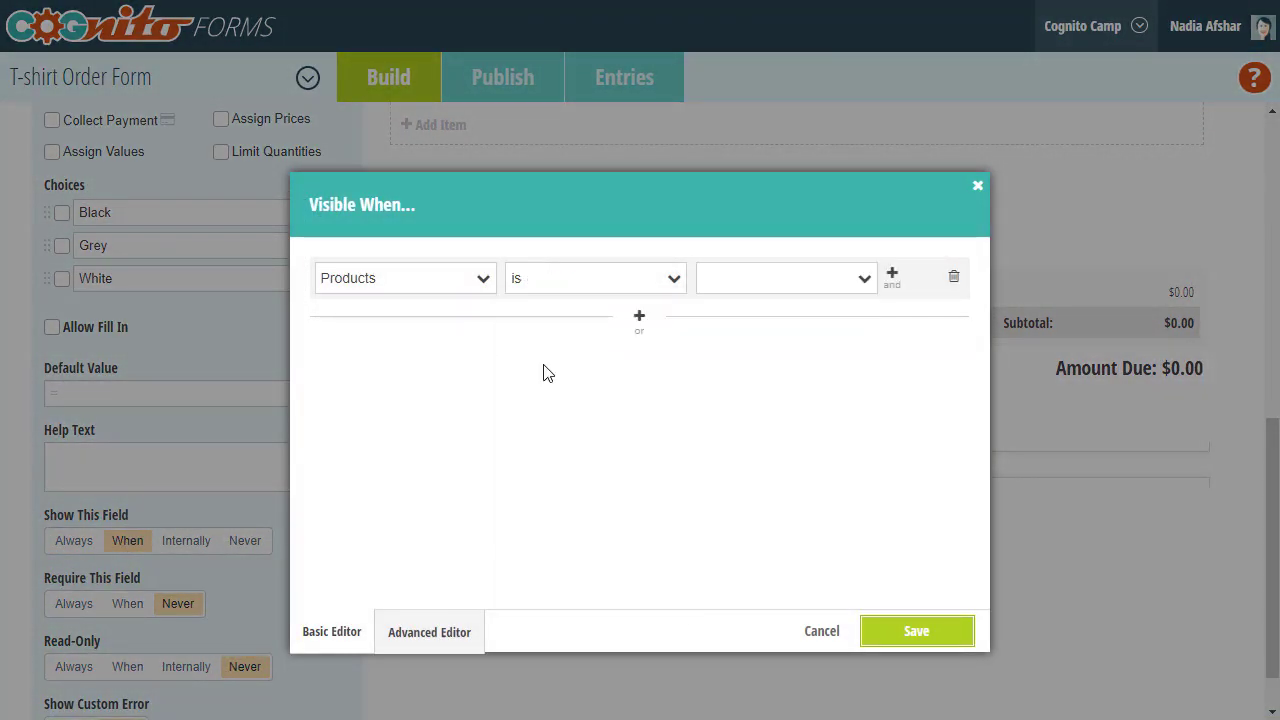
{"action": "left_click", "coordinate": [776, 280]}
{"action": "left_click", "coordinate": [772, 315]}
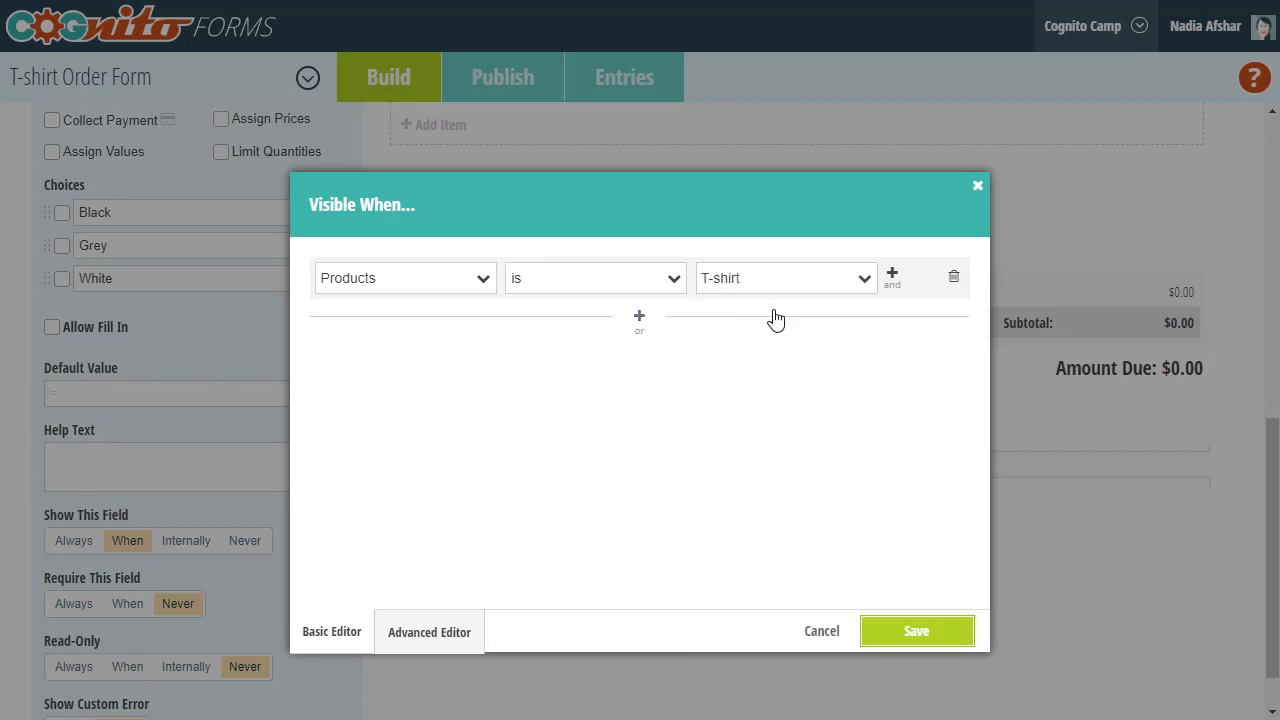
{"action": "left_click", "coordinate": [921, 632]}
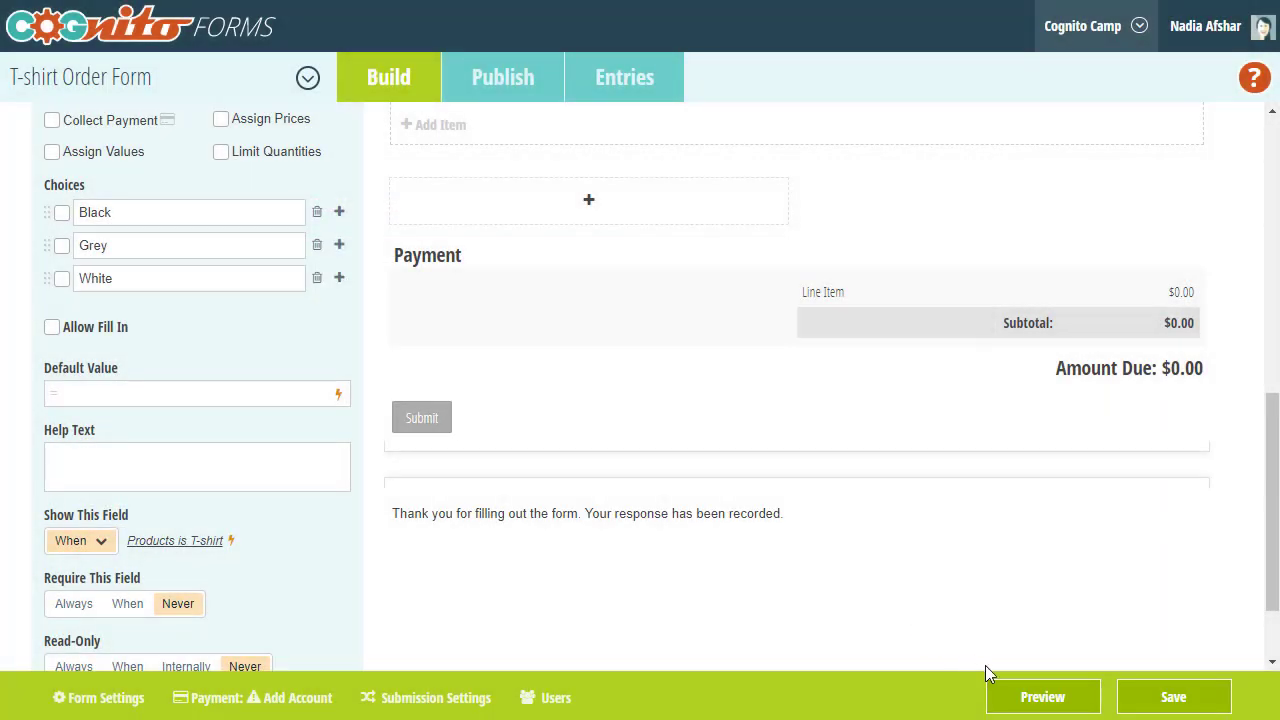
Step: Preview the form and order a Poster as Item 1 and a Button as Item 2
{"action": "left_click", "coordinate": [1015, 693]}
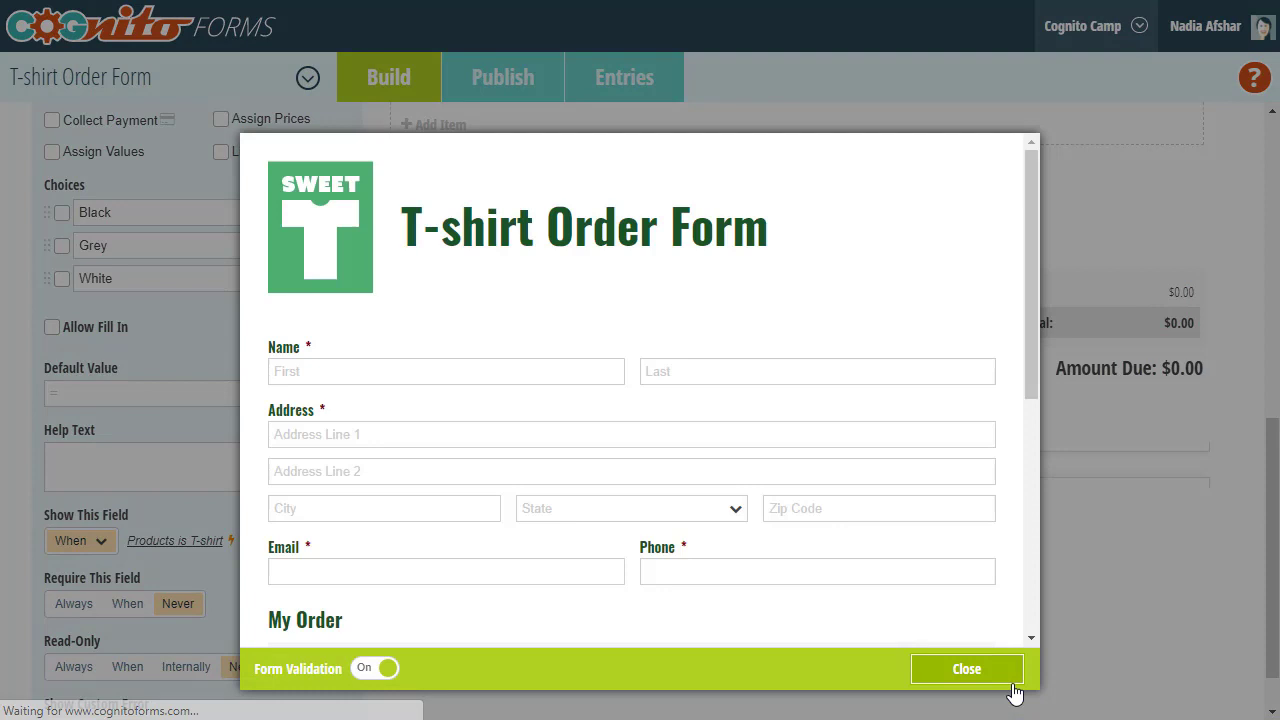
{"action": "scroll", "coordinate": [911, 477], "scroll_direction": "down", "scroll_amount": 3}
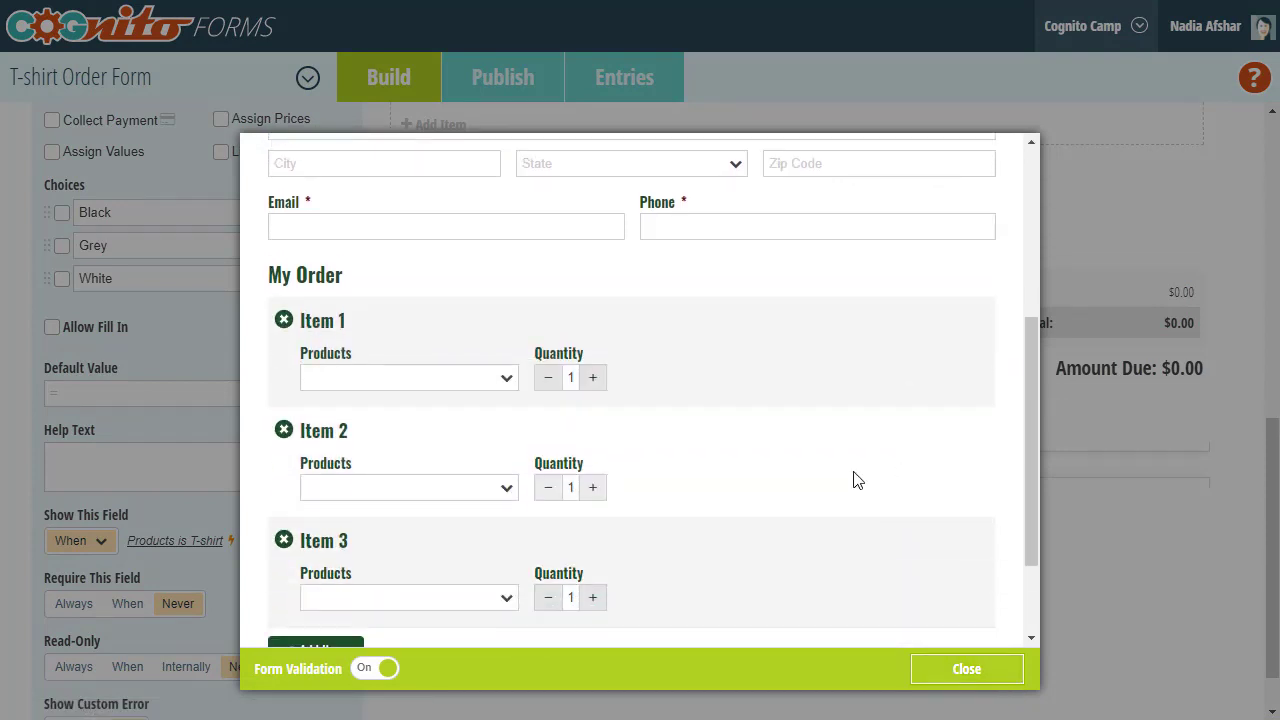
{"action": "left_click", "coordinate": [484, 384]}
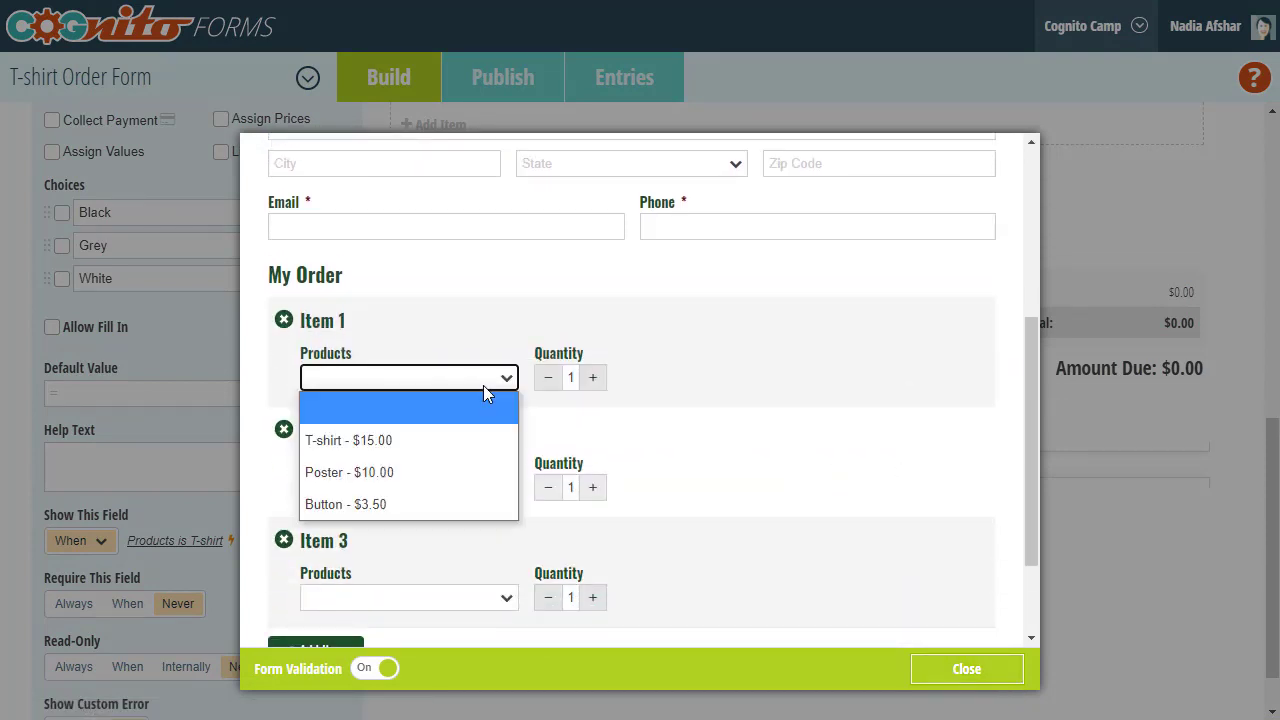
{"action": "left_click", "coordinate": [470, 472]}
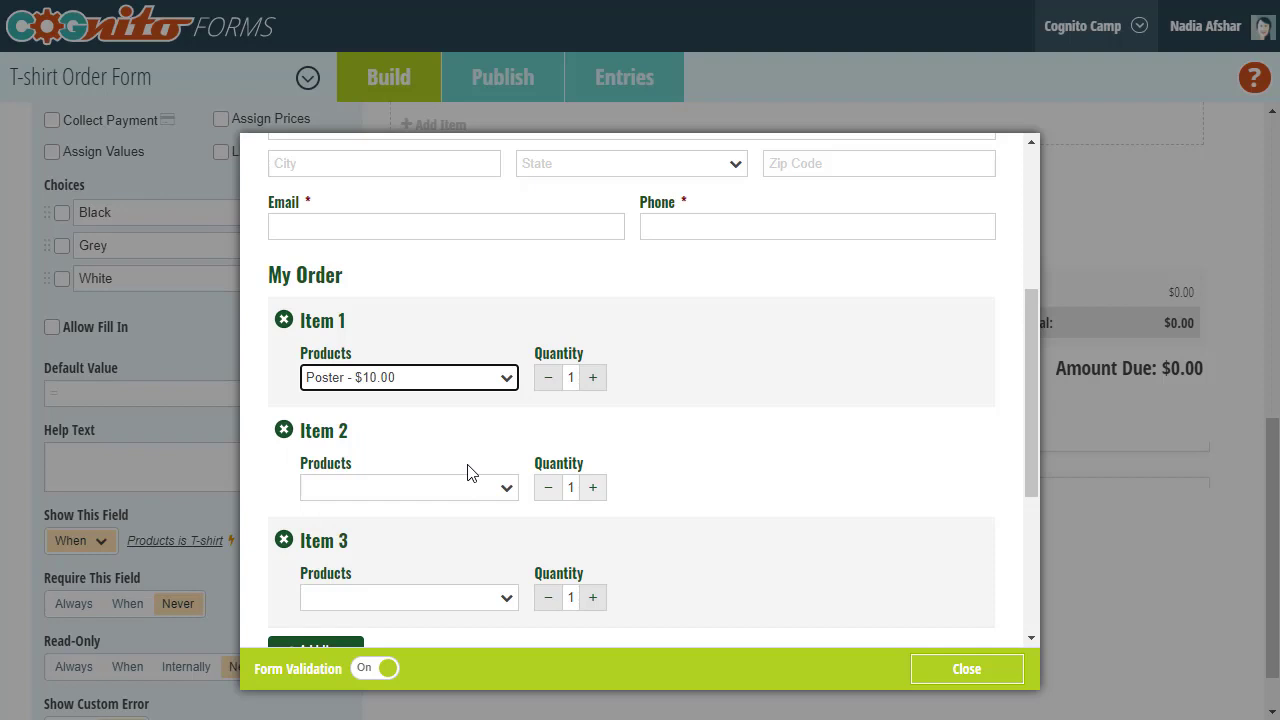
{"action": "scroll", "coordinate": [471, 472], "scroll_direction": "down", "scroll_amount": 1}
{"action": "left_click", "coordinate": [438, 420]}
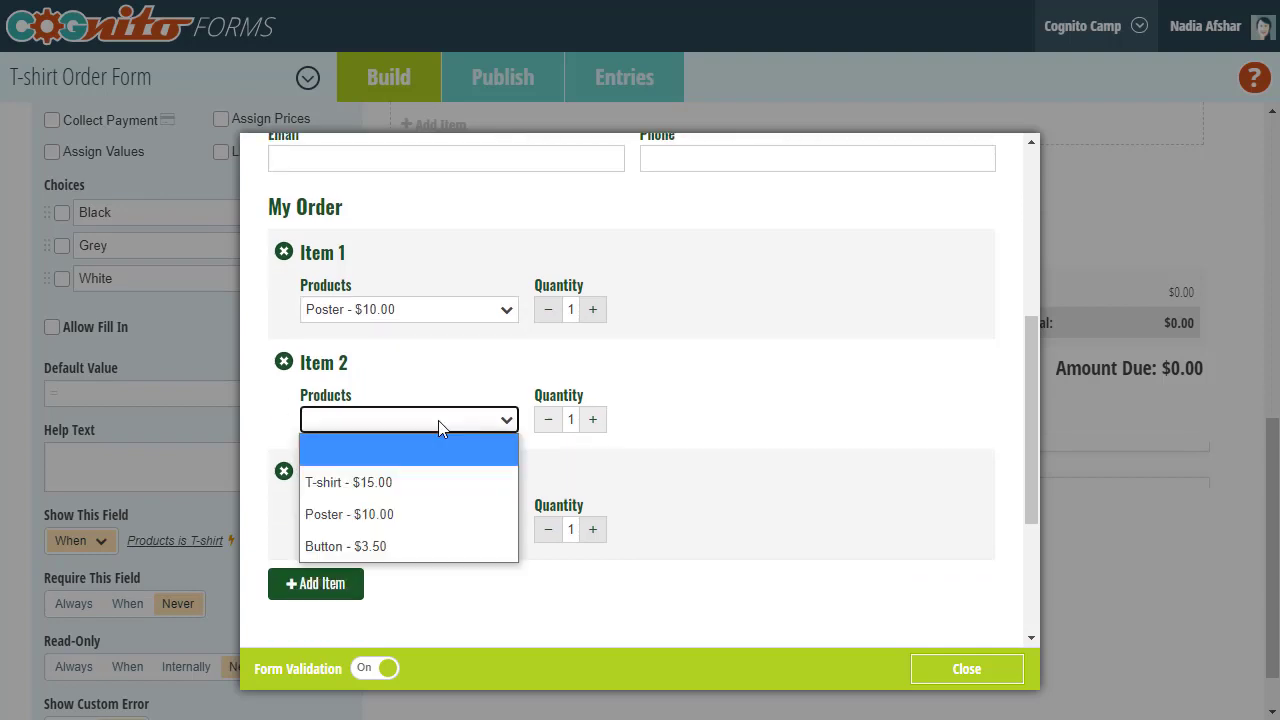
{"action": "left_click", "coordinate": [421, 545]}
{"action": "scroll", "coordinate": [417, 391], "scroll_direction": "down", "scroll_amount": 1}
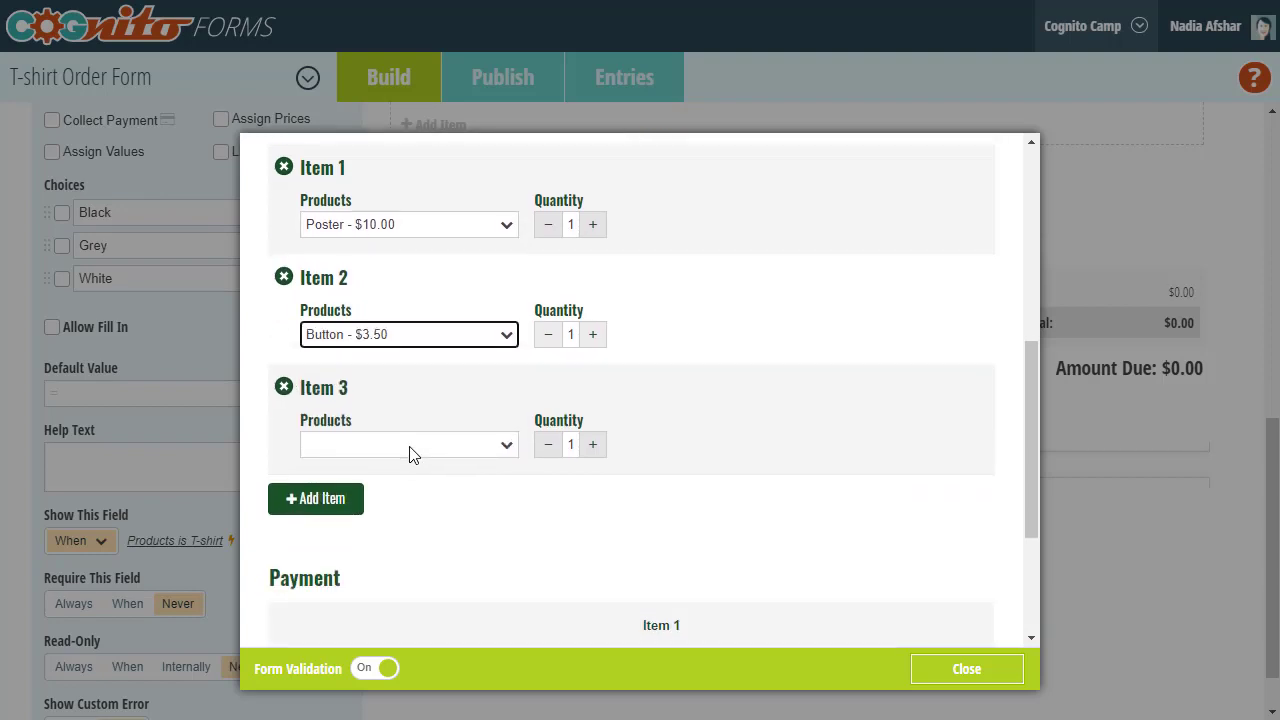
Step: Order a size L Black T-shirt as Item 3 and check the $28.50 amount due
{"action": "left_click", "coordinate": [410, 452]}
{"action": "left_click", "coordinate": [414, 497]}
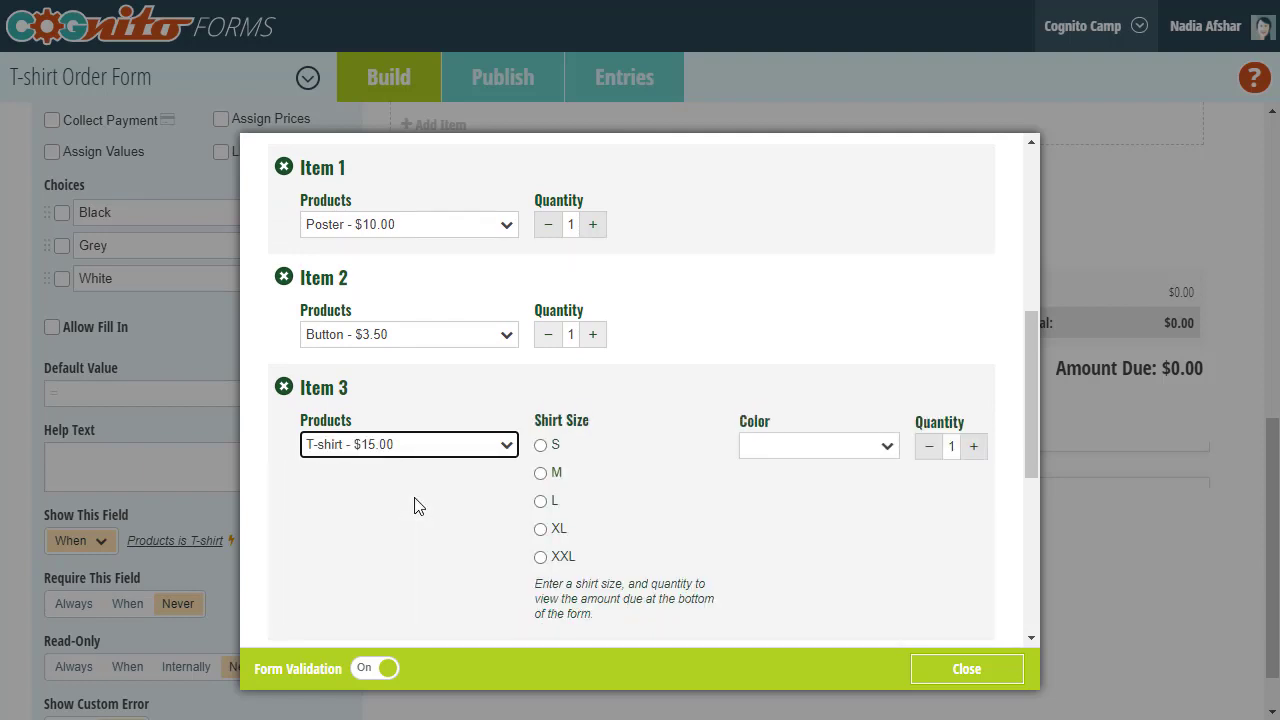
{"action": "scroll", "coordinate": [416, 505], "scroll_direction": "down", "scroll_amount": 1}
{"action": "left_click", "coordinate": [540, 451]}
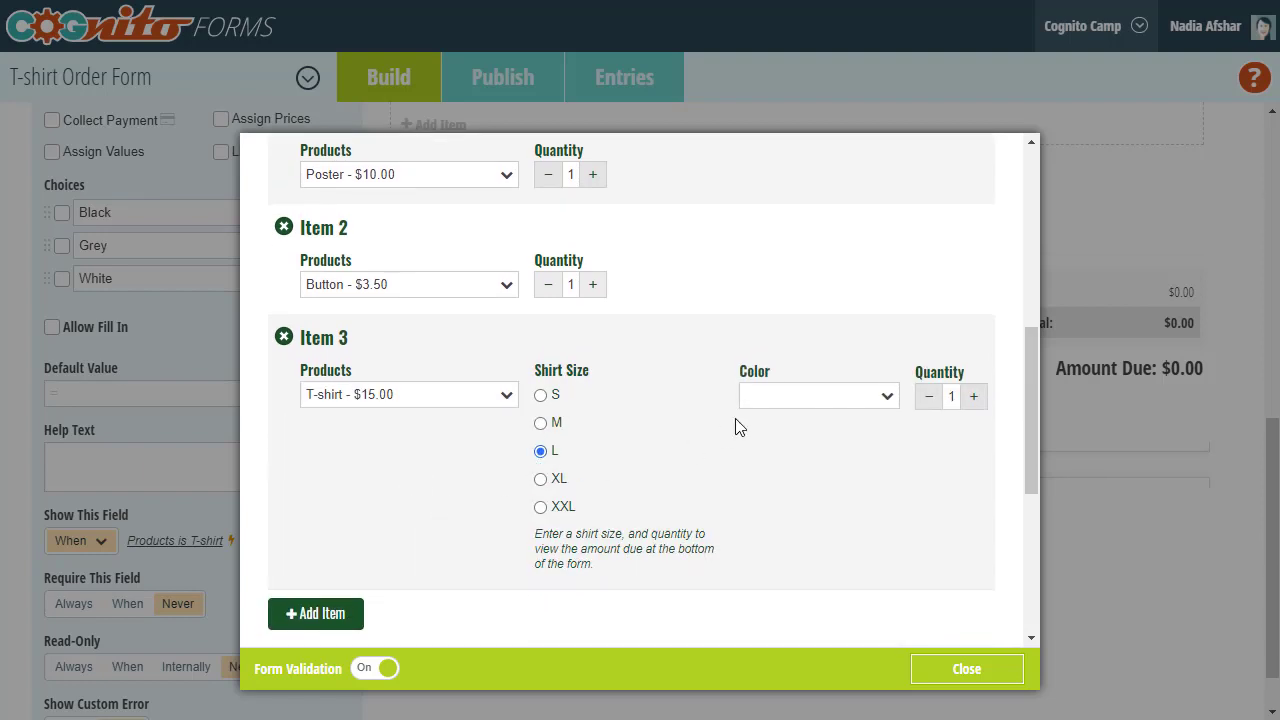
{"action": "left_click", "coordinate": [762, 400]}
{"action": "left_click", "coordinate": [771, 445]}
{"action": "scroll", "coordinate": [771, 446], "scroll_direction": "down", "scroll_amount": 1}
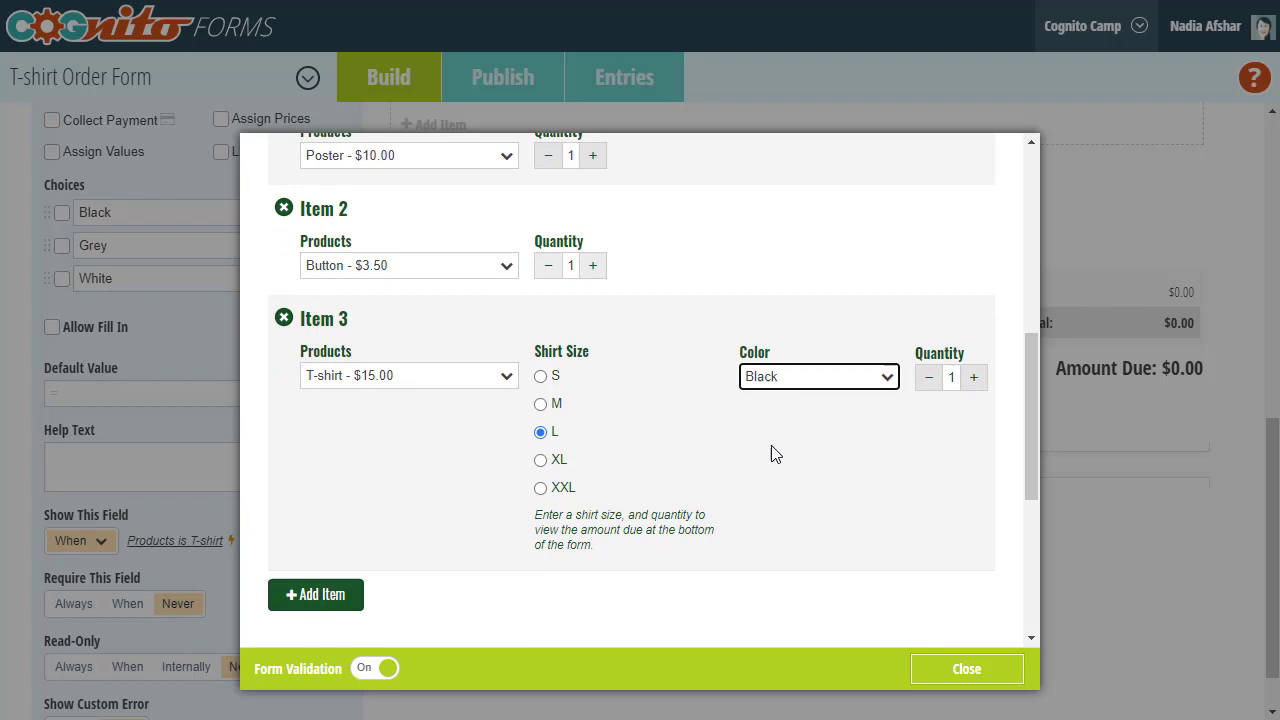
{"action": "scroll", "coordinate": [771, 445], "scroll_direction": "down", "scroll_amount": 4}
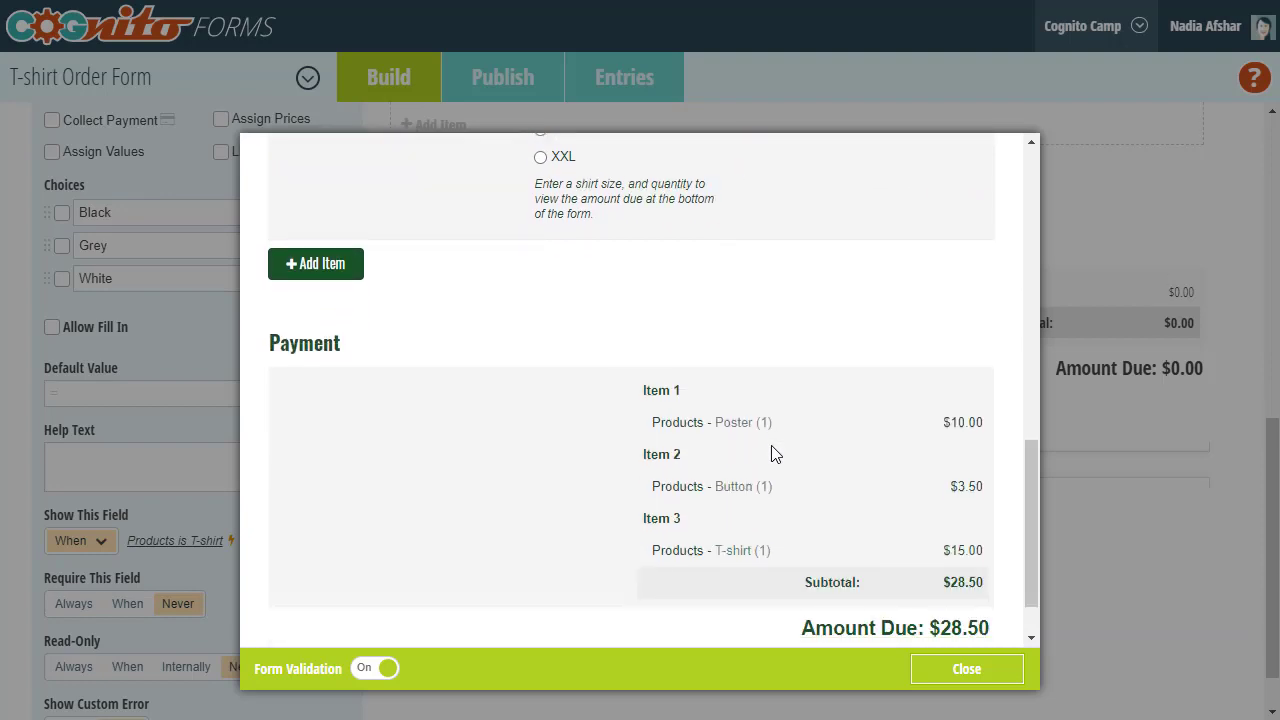